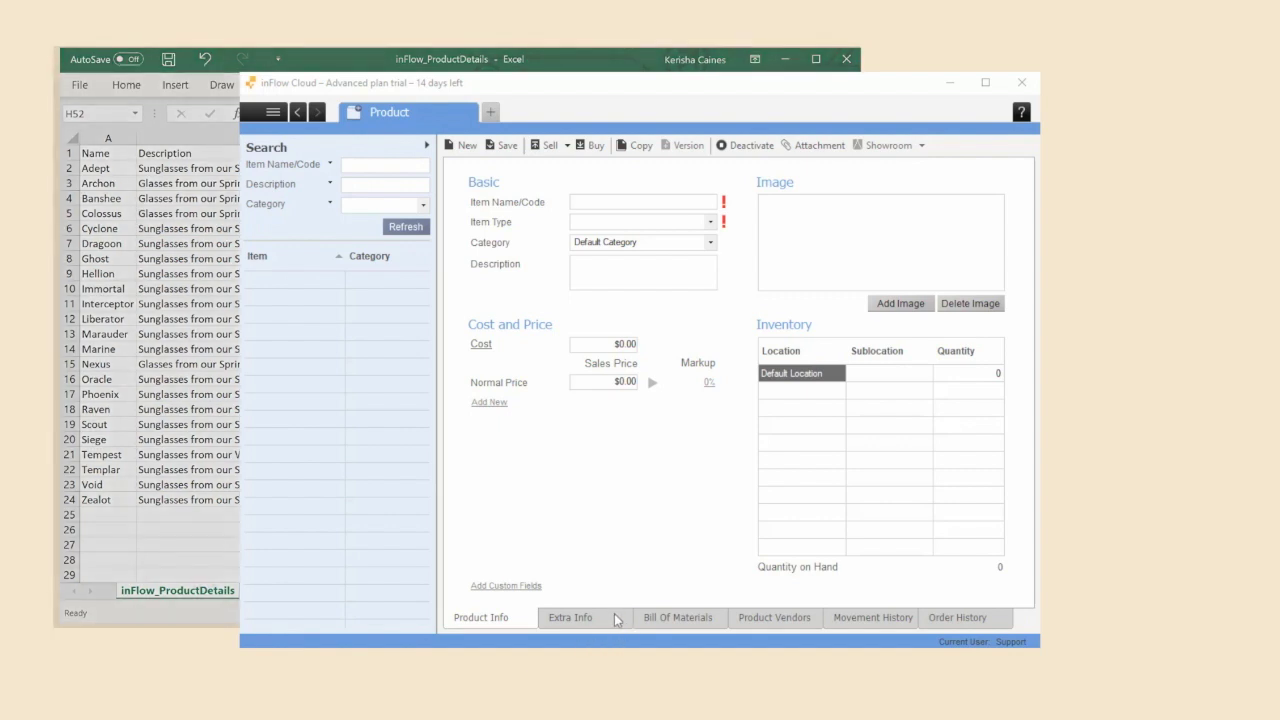
# - View the Extra Info fields of the blank product record
pyautogui.click(615, 617)
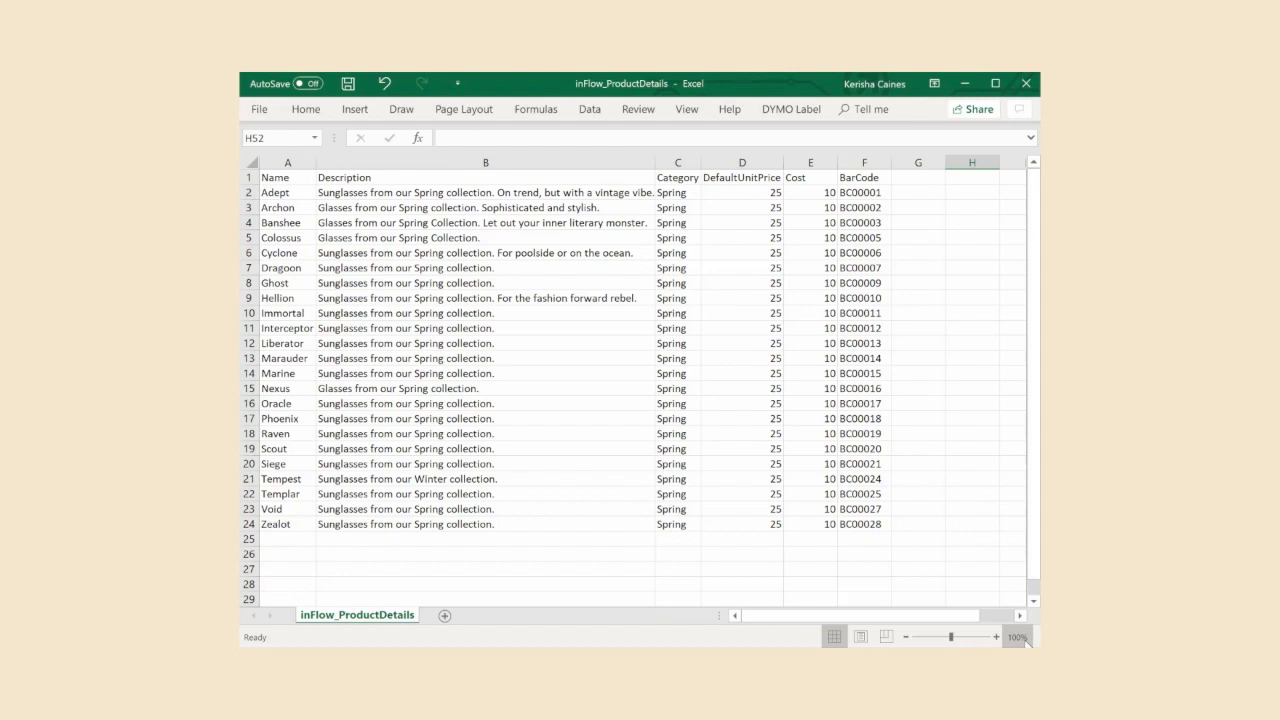
# - In Excel, add a Reorder Point column in column G and fill it with 15 for every product
pyautogui.click(925, 178)
pyautogui.write('Reorder Point')
pyautogui.press('Return')
pyautogui.write('15')
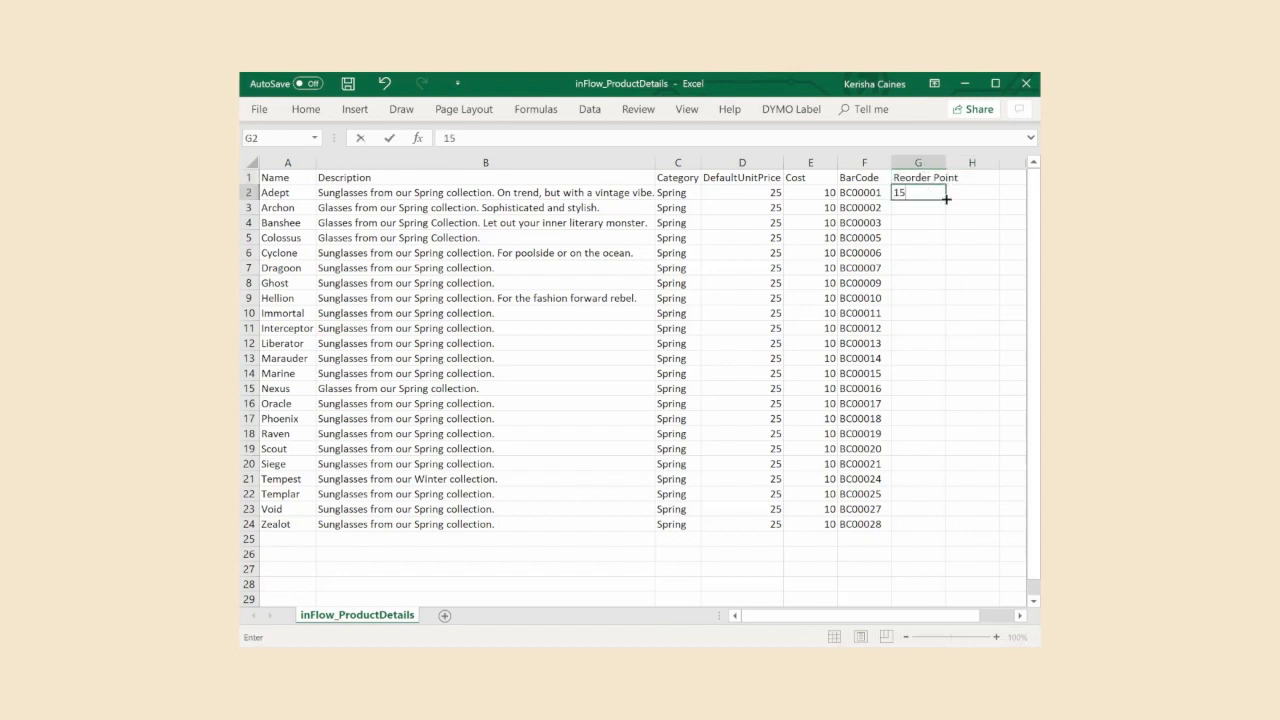
pyautogui.hotkey('ctrl', 'Return')
pyautogui.doubleClick(946, 200)
# - Add a Reorder QTY column in column H and fill it with 50 for every product
pyautogui.click(971, 177)
pyautogui.write('Reorder QTY')
pyautogui.press('Return')
pyautogui.write('50')
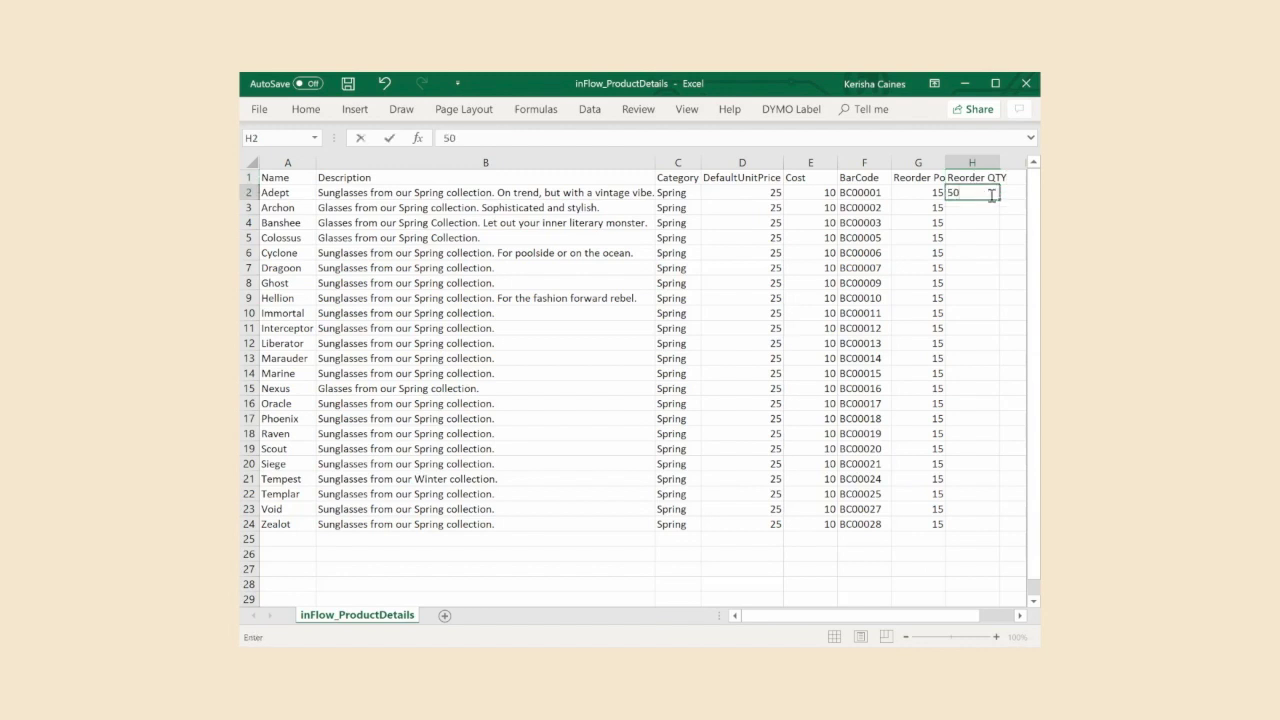
pyautogui.hotkey('ctrl', 'Return')
pyautogui.doubleClick(998, 199)
pyautogui.click(1012, 180)
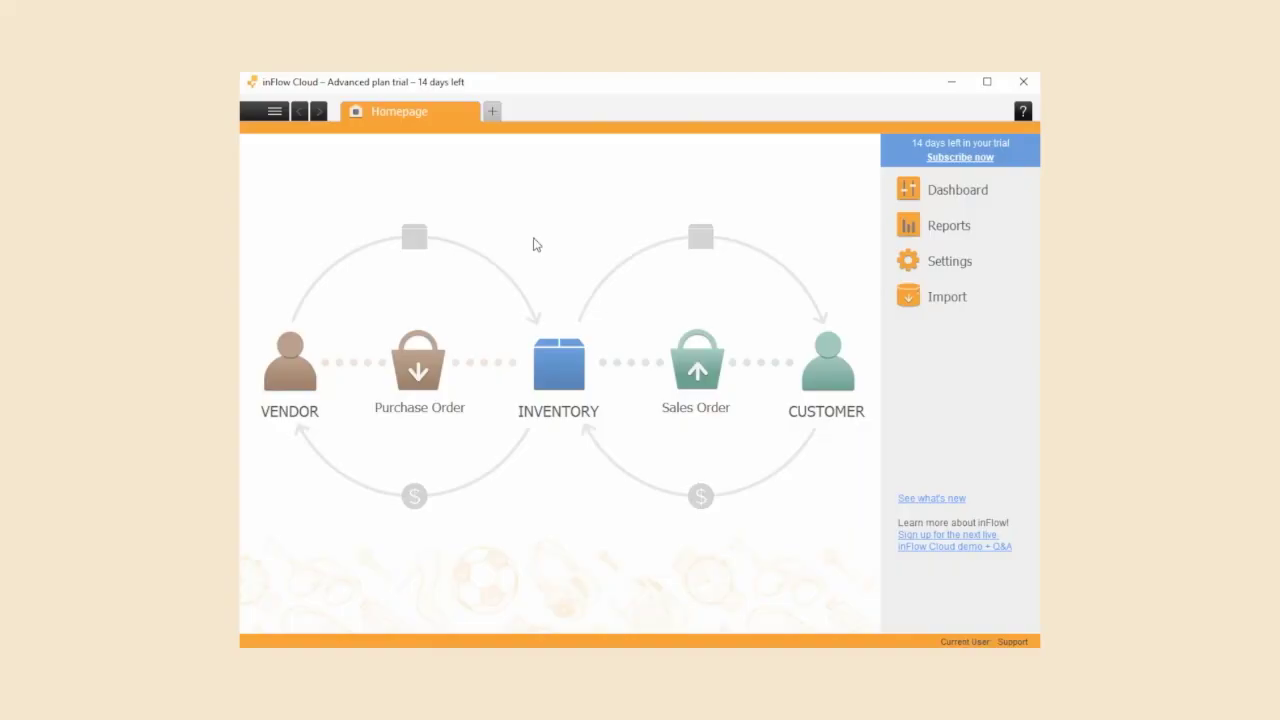
# - In inFlow Cloud, start a data import with data type Product Details, using the inFlow_ProductDetails CSV file
pyautogui.click(273, 111)
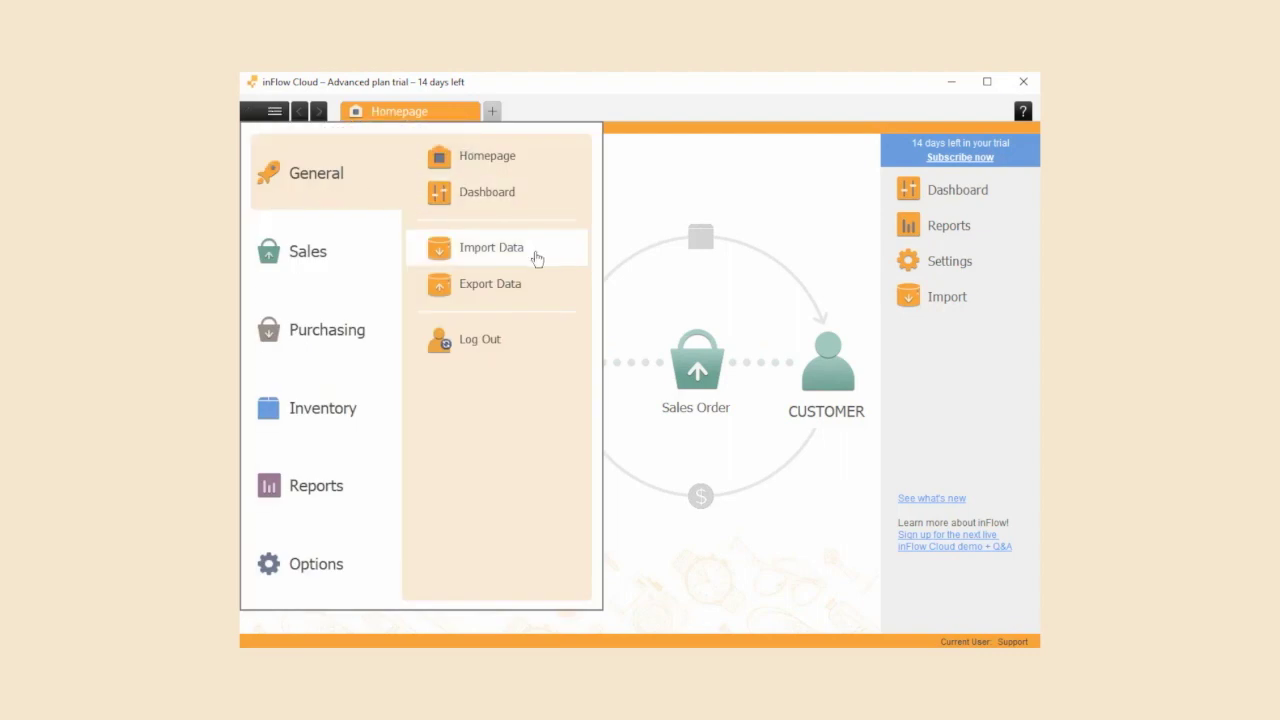
pyautogui.click(537, 259)
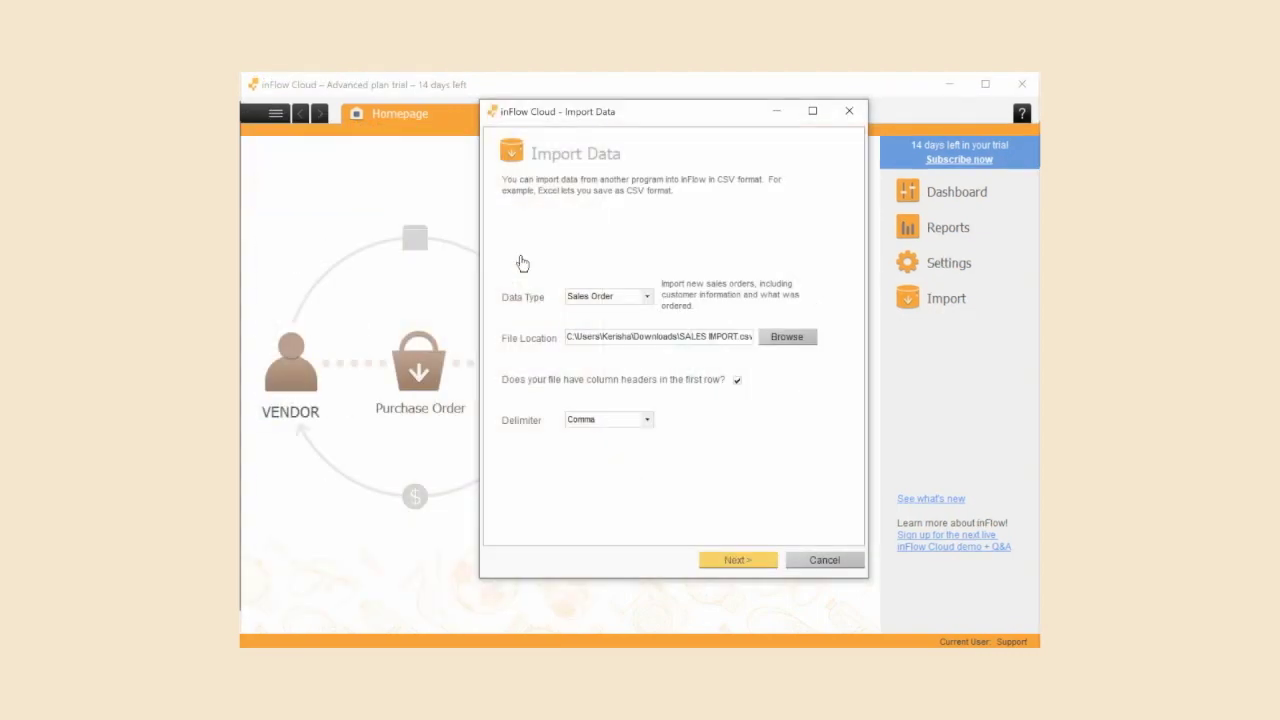
pyautogui.click(643, 296)
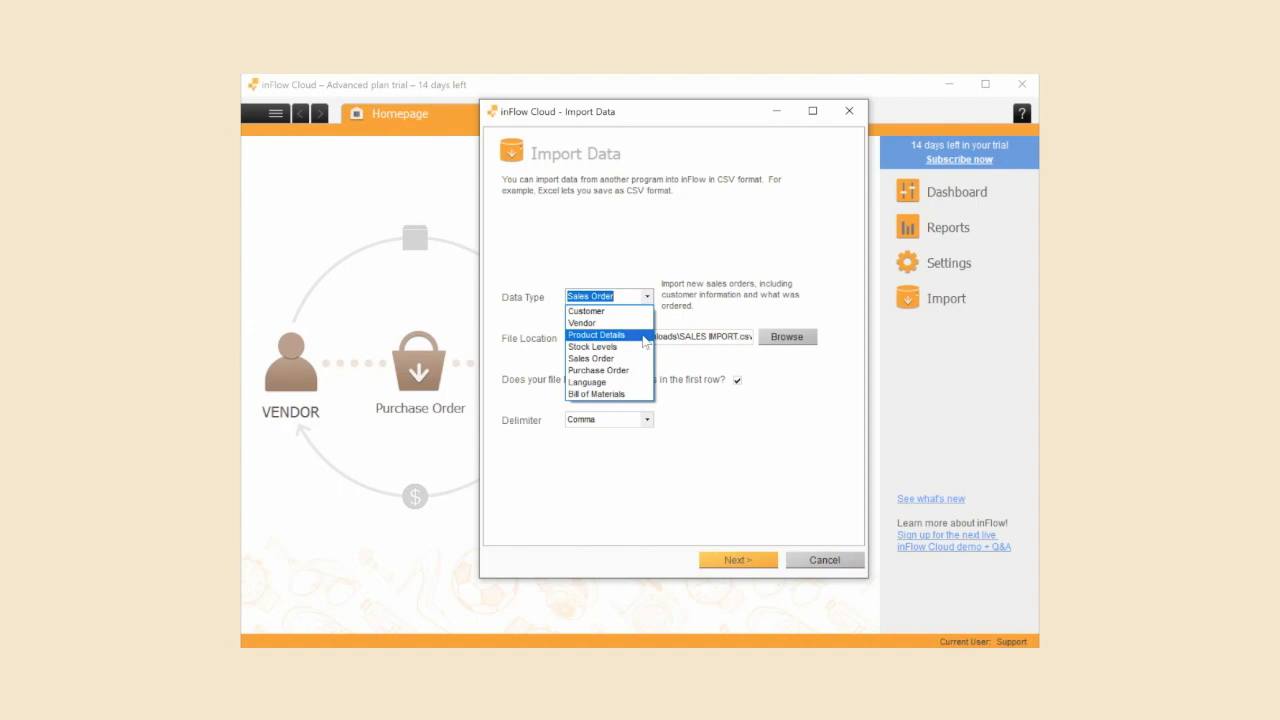
pyautogui.click(645, 335)
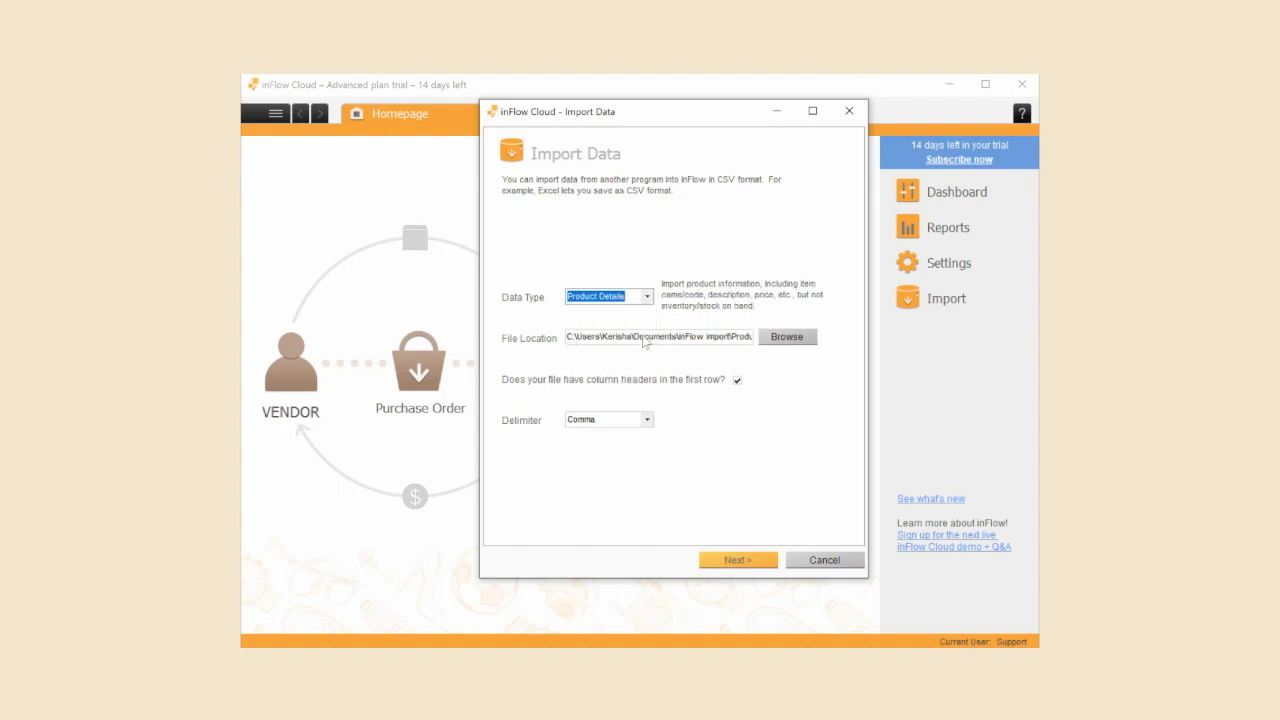
pyautogui.click(787, 337)
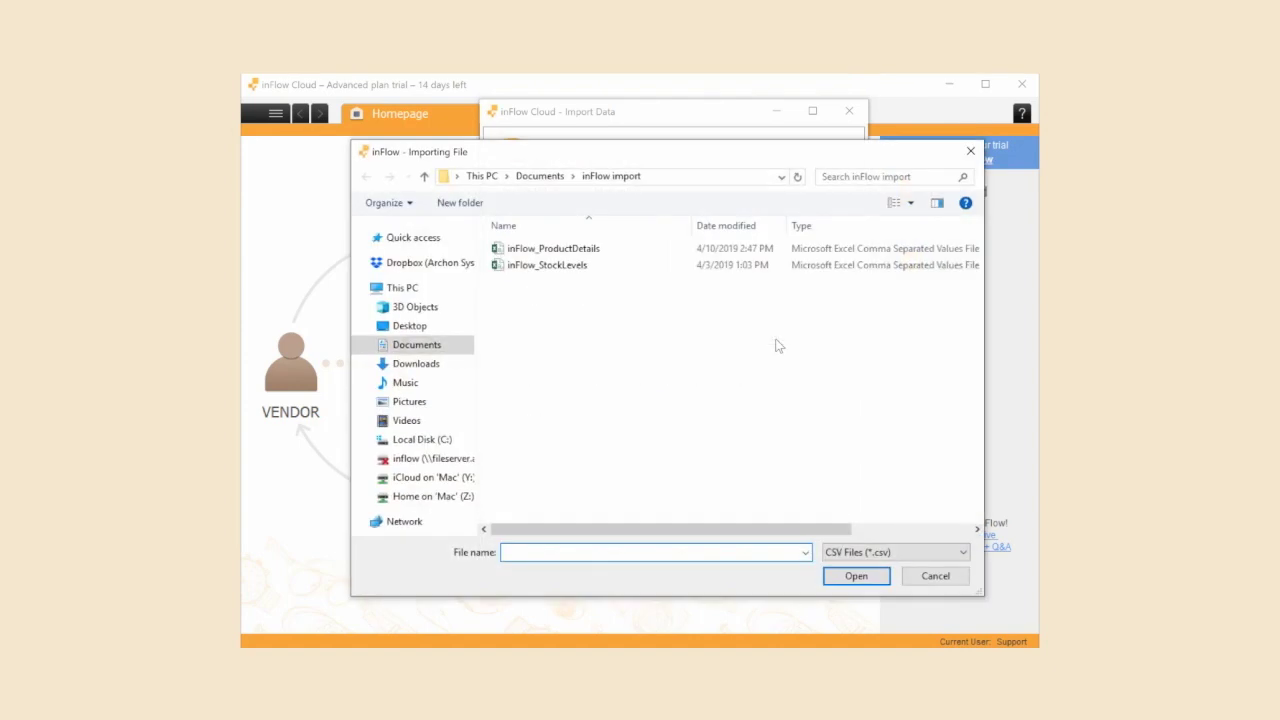
pyautogui.click(592, 250)
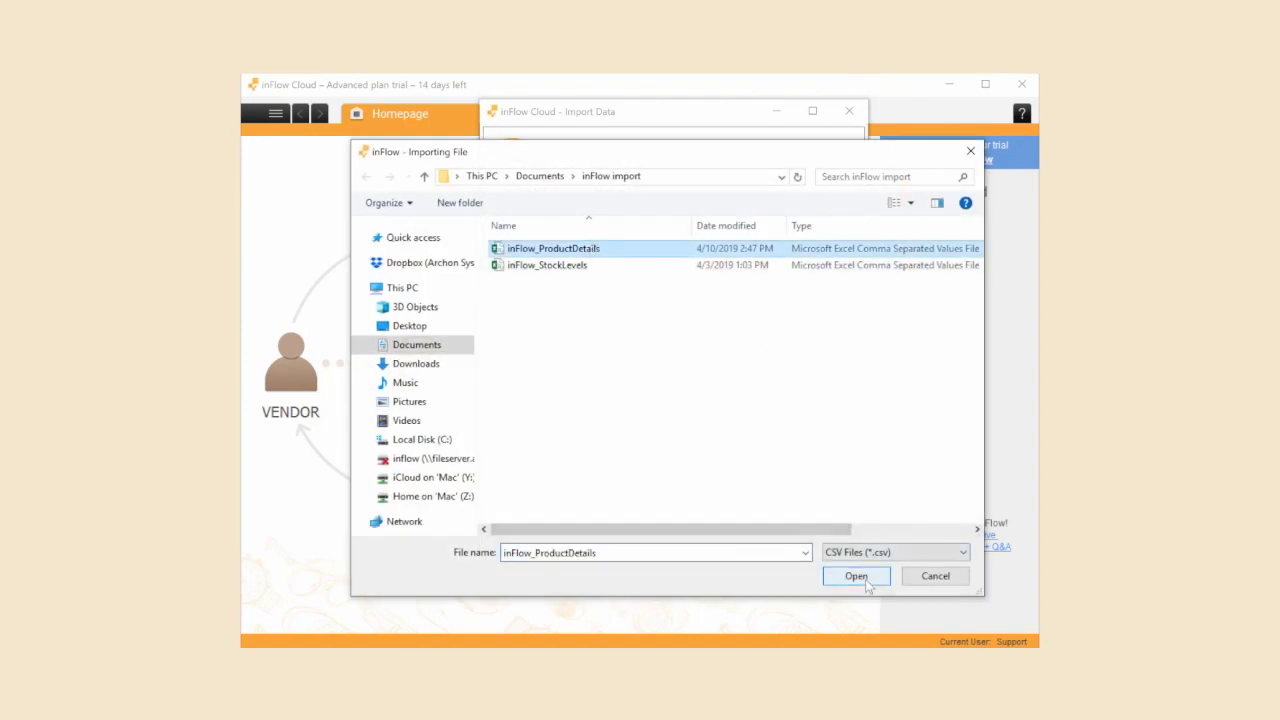
pyautogui.click(856, 577)
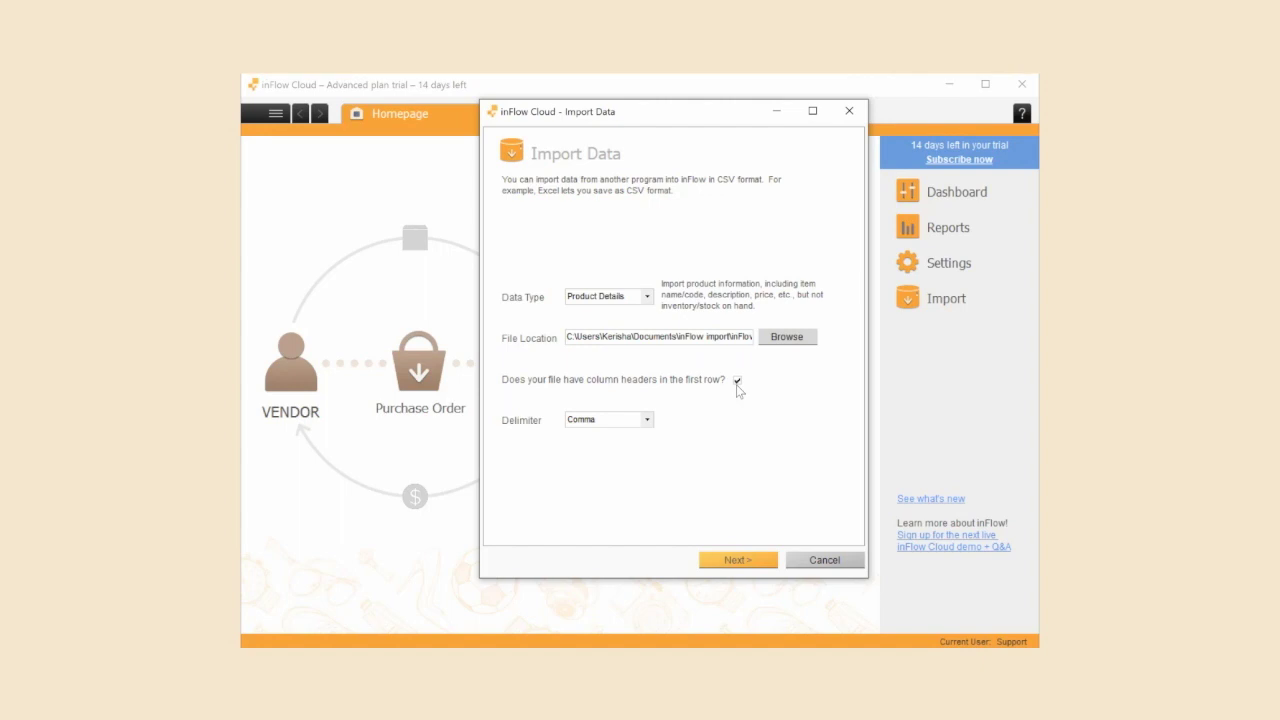
# - Choose Comma as the product file's delimiter and continue to the column mapping
pyautogui.click(648, 420)
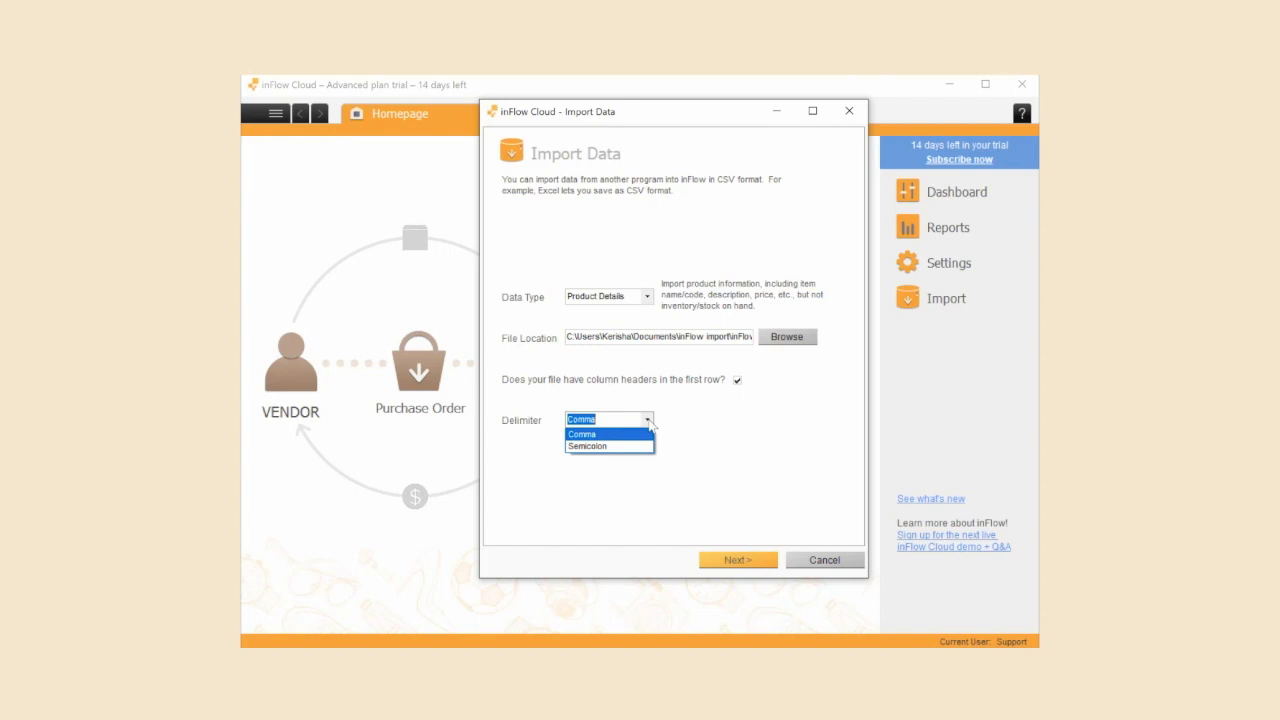
pyautogui.click(618, 435)
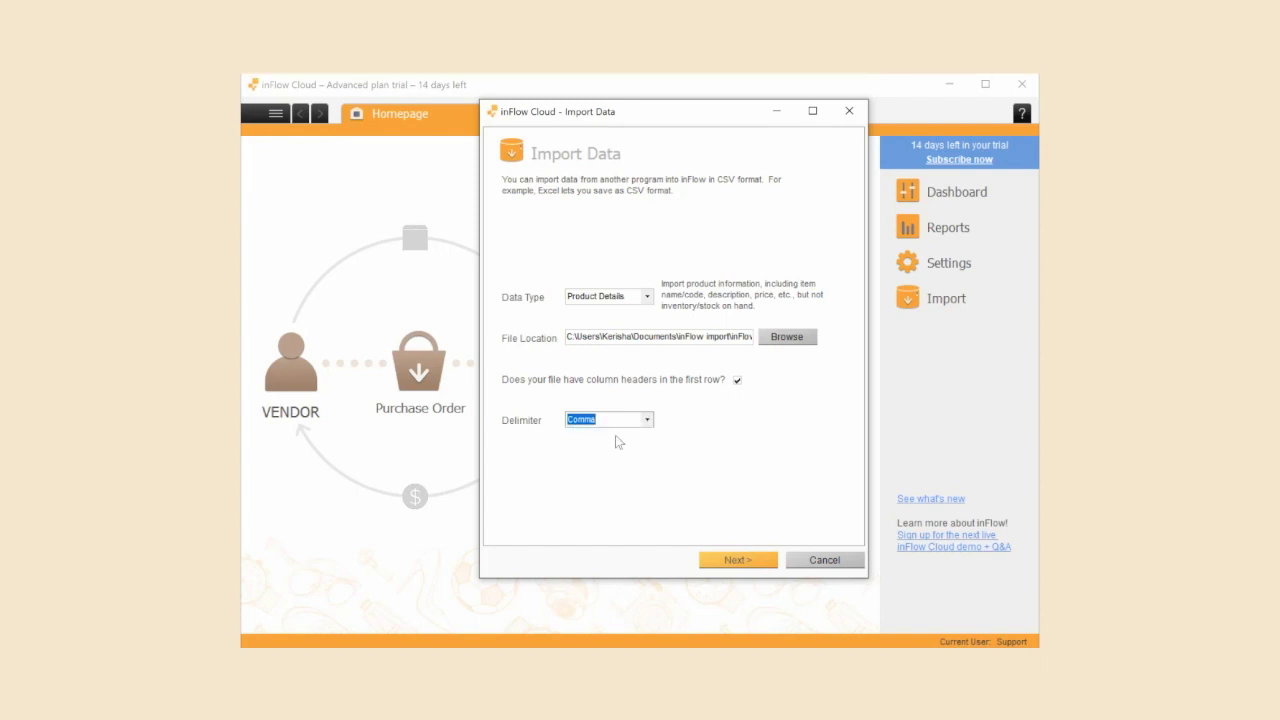
pyautogui.click(703, 560)
# - Map Item Name/Code to the Name column, Category to Category, and Description to Description
pyautogui.click(741, 231)
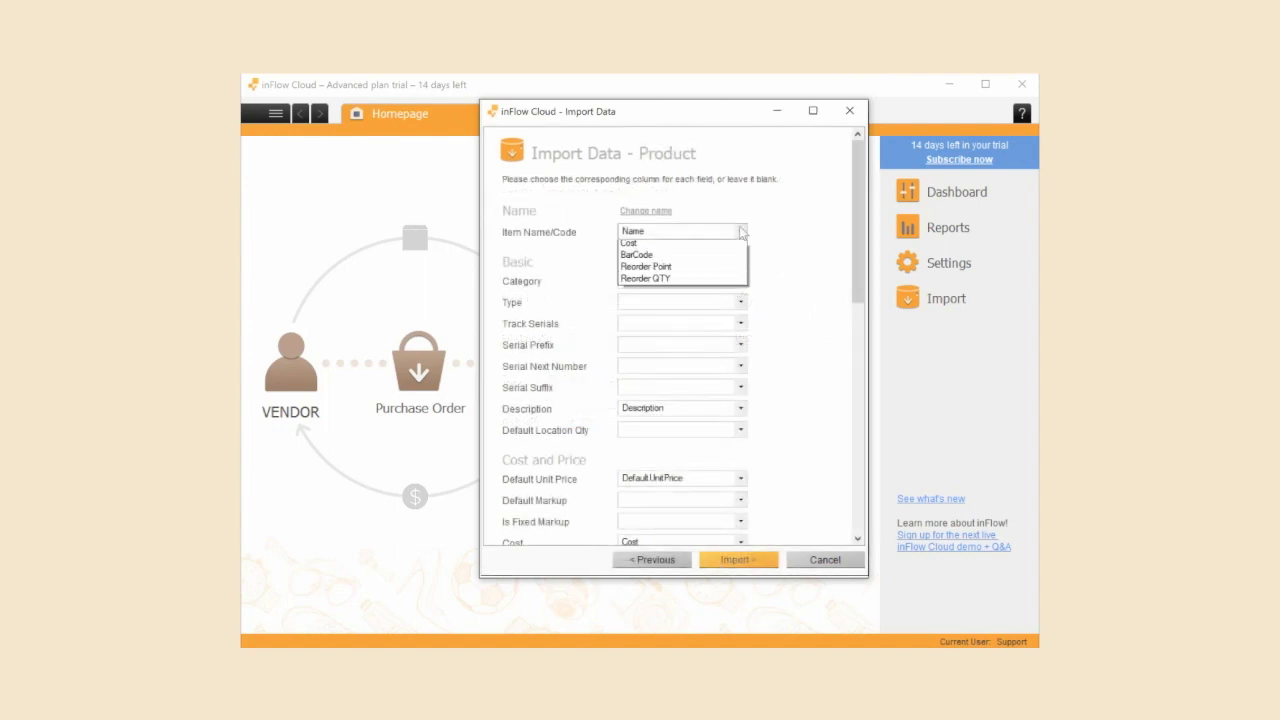
pyautogui.click(730, 245)
pyautogui.click(741, 281)
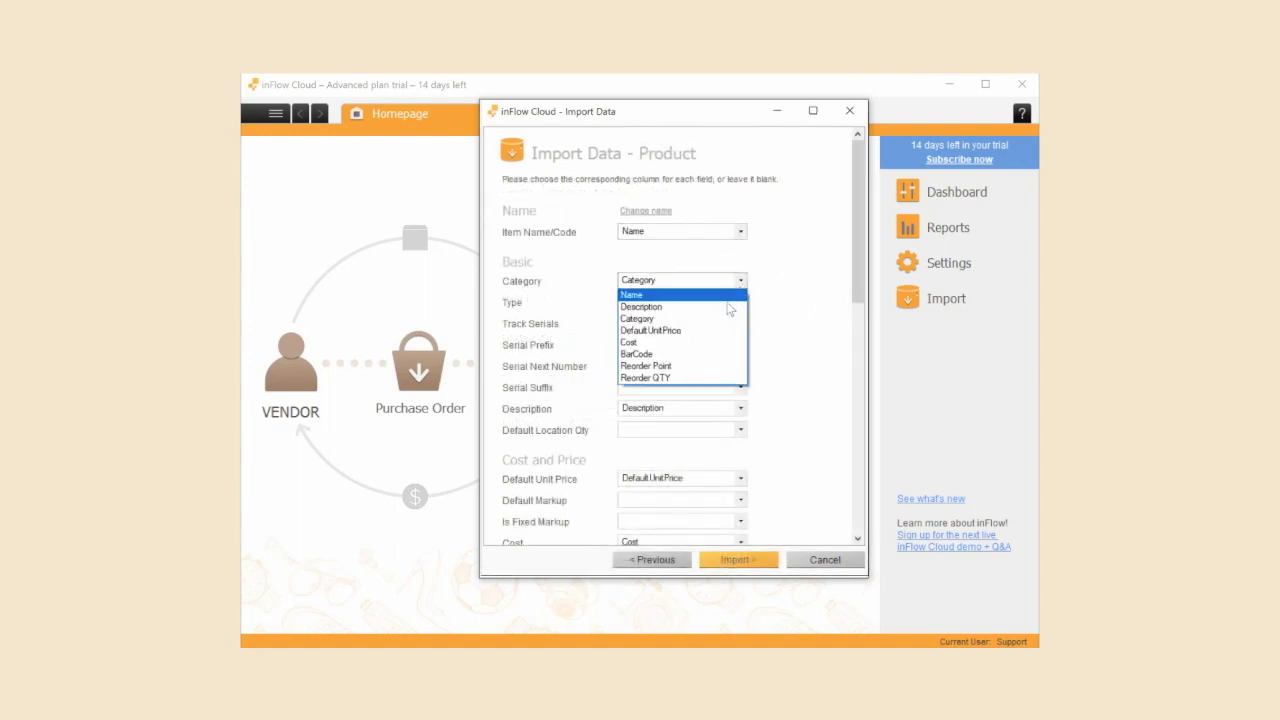
pyautogui.click(720, 318)
pyautogui.scroll(-1, 857, 190)
pyautogui.scroll(-5, 857, 190)
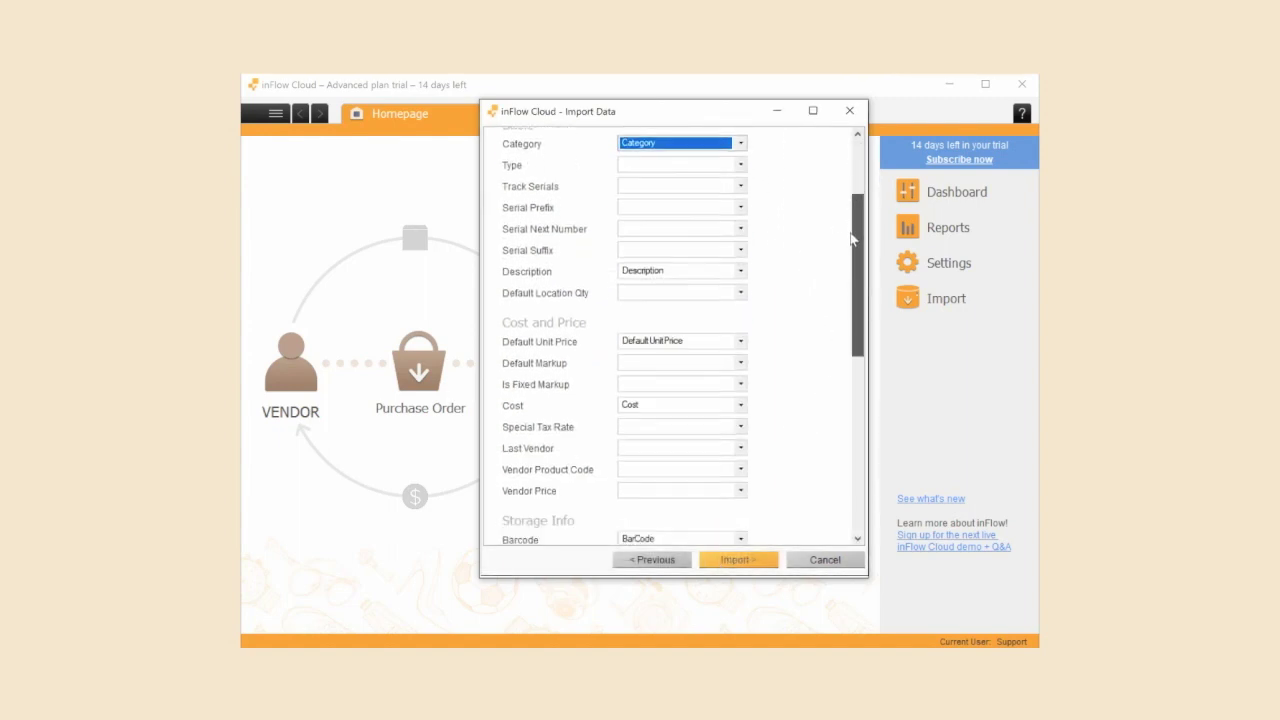
pyautogui.click(740, 155)
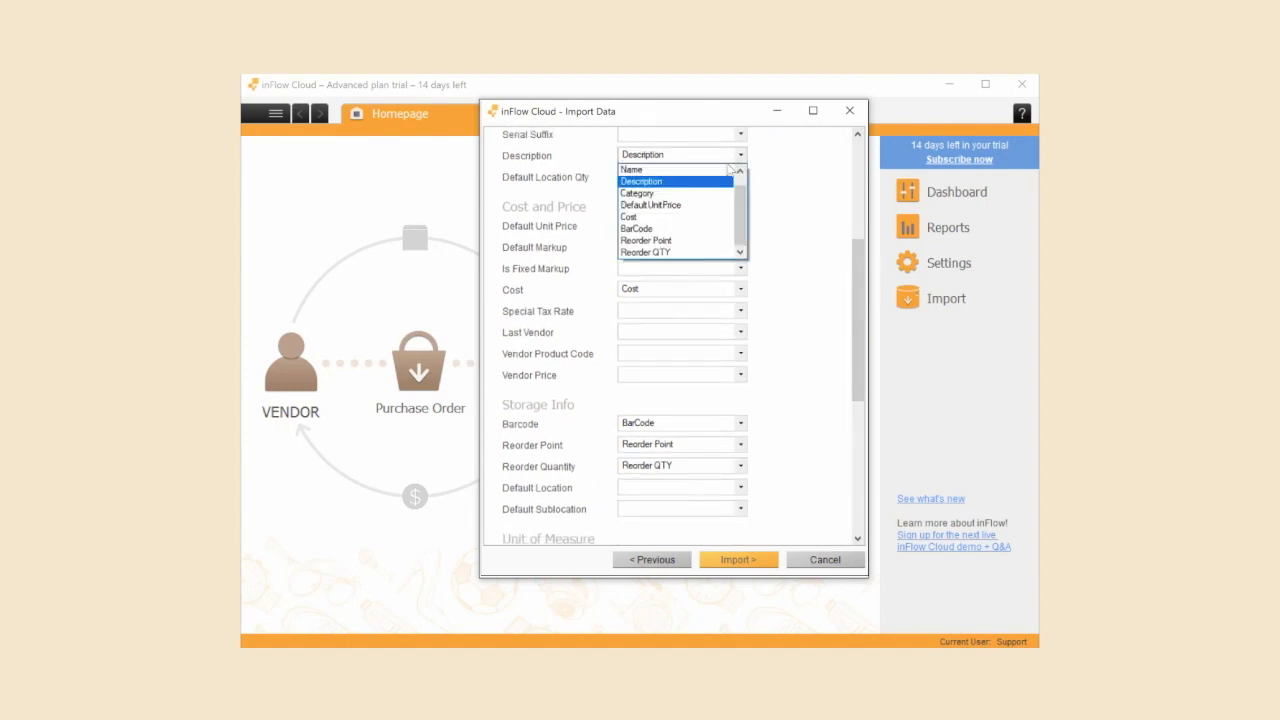
pyautogui.click(708, 186)
# - Map Default Unit Price to the DefaultUnitPrice column and Cost to the Cost column
pyautogui.click(700, 228)
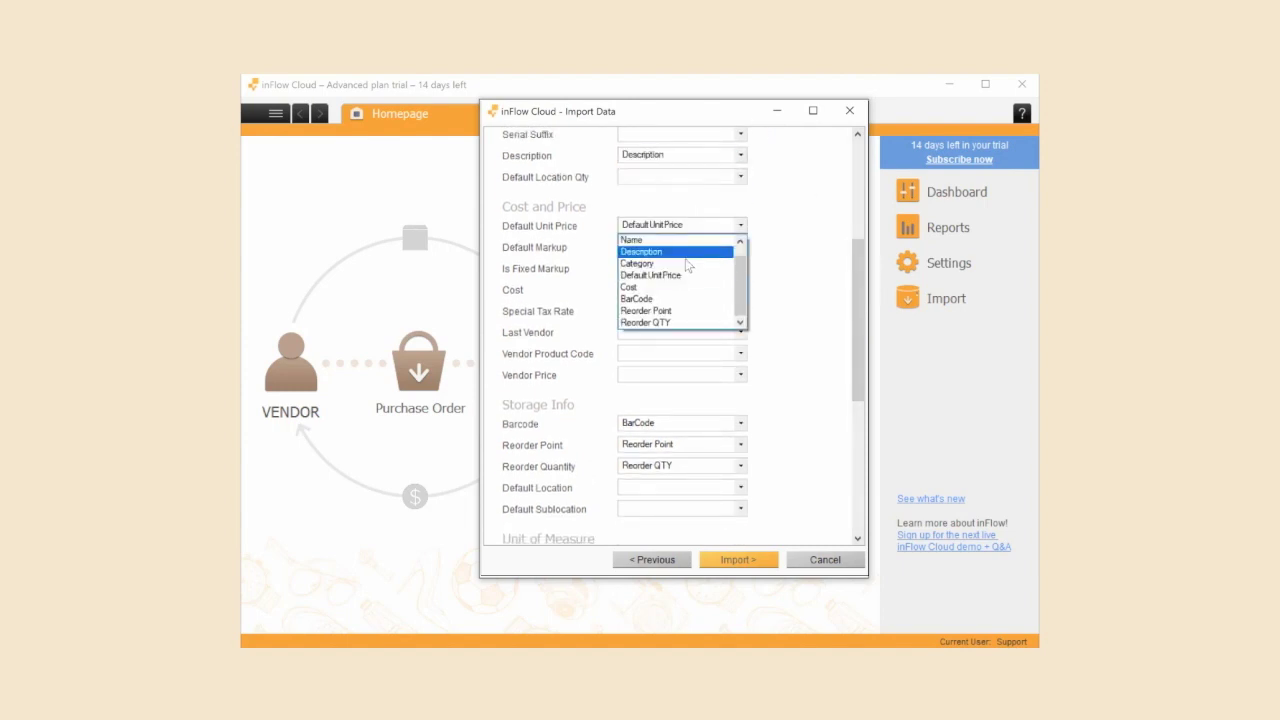
pyautogui.click(677, 278)
pyautogui.click(668, 288)
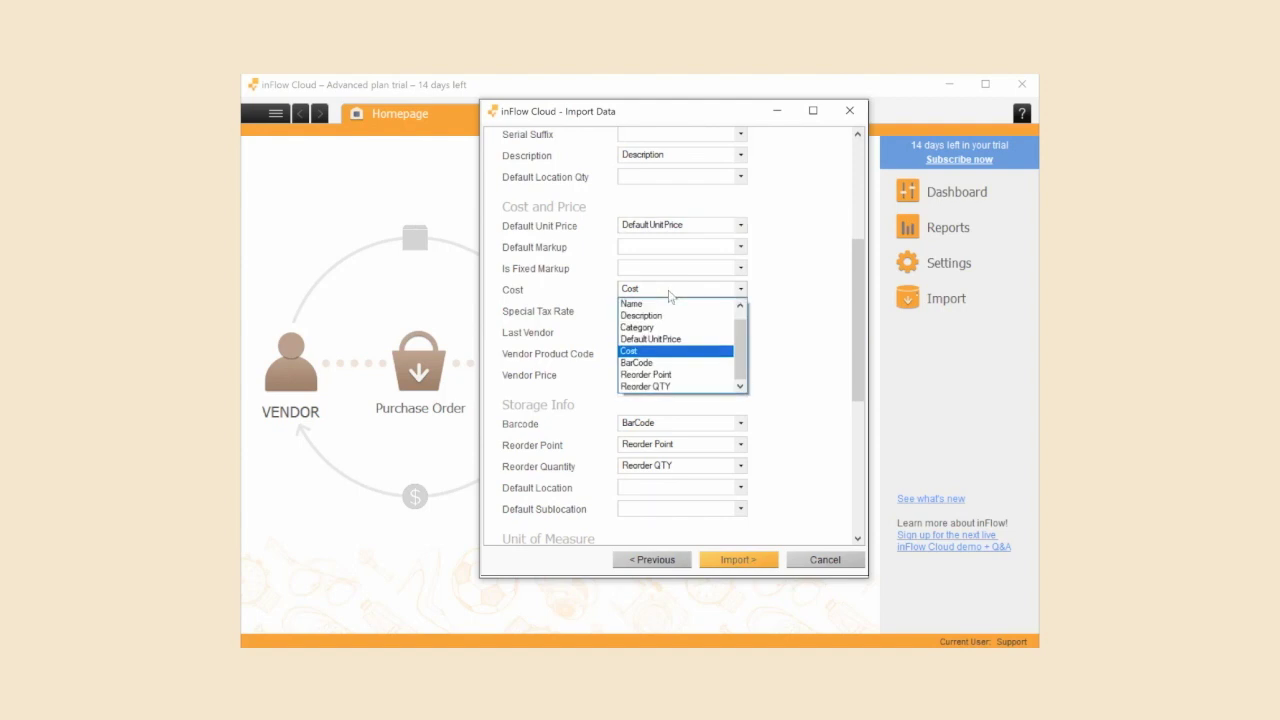
pyautogui.click(670, 353)
# - Map the storage fields Barcode to BarCode, Reorder Point to Reorder Point, and Reorder Quantity to Reorder QTY
pyautogui.moveTo(858, 298); pyautogui.dragTo(846, 392)
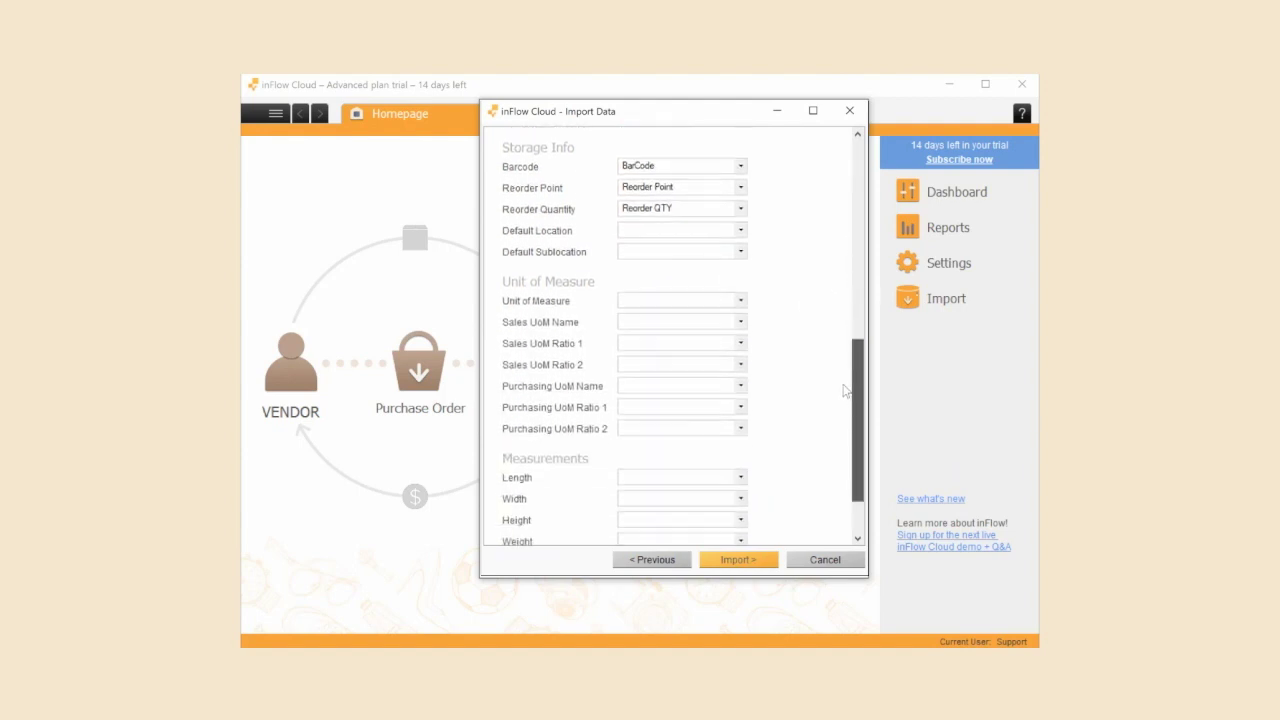
pyautogui.click(740, 166)
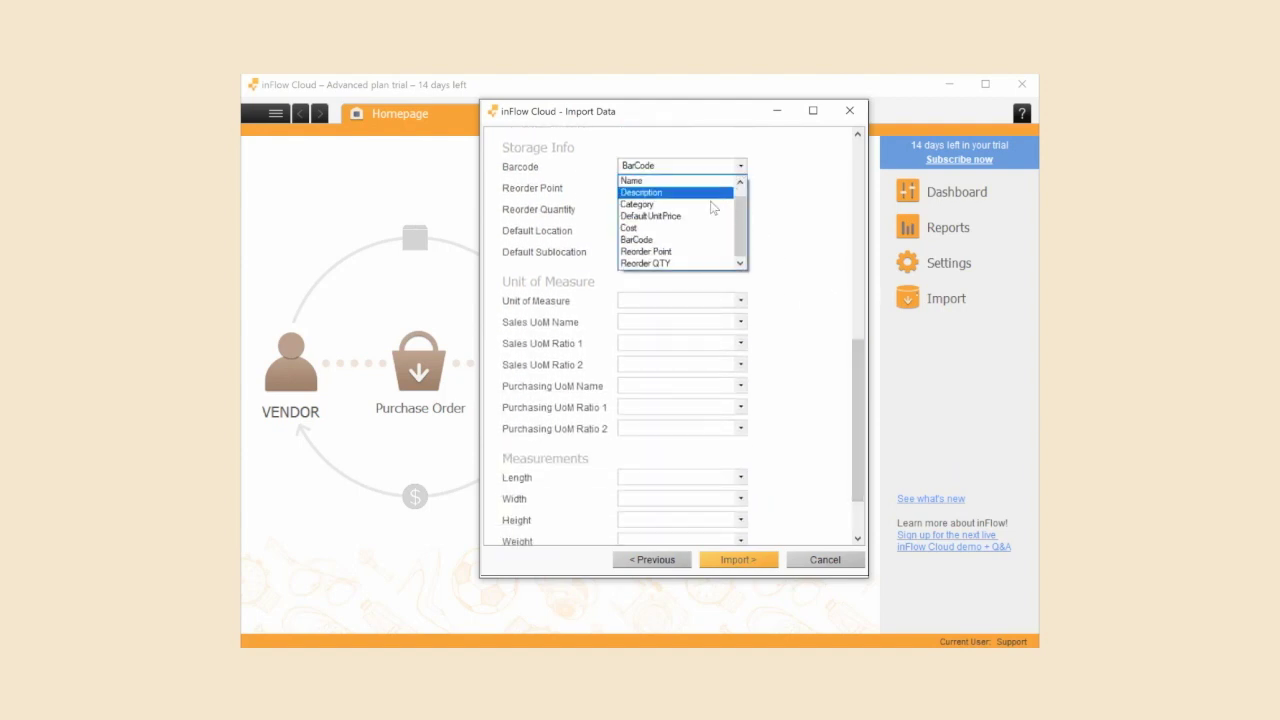
pyautogui.click(690, 242)
pyautogui.click(740, 187)
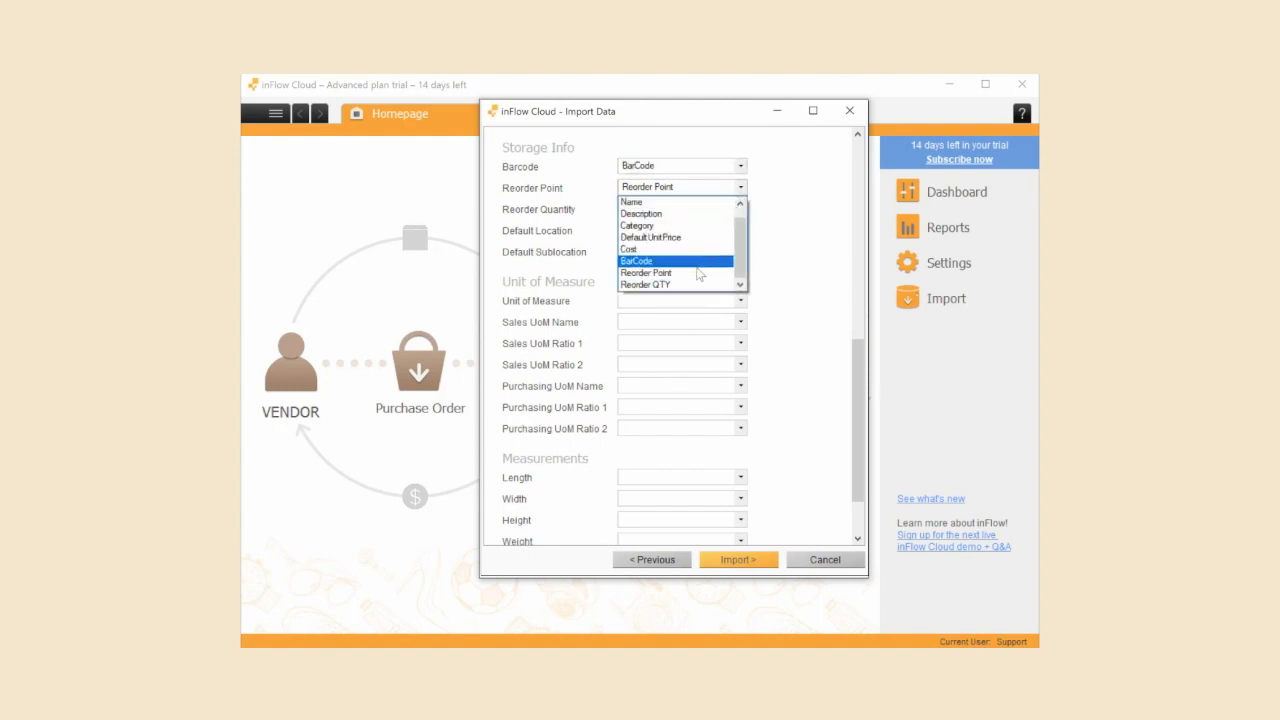
pyautogui.click(690, 275)
pyautogui.click(745, 209)
pyautogui.click(694, 310)
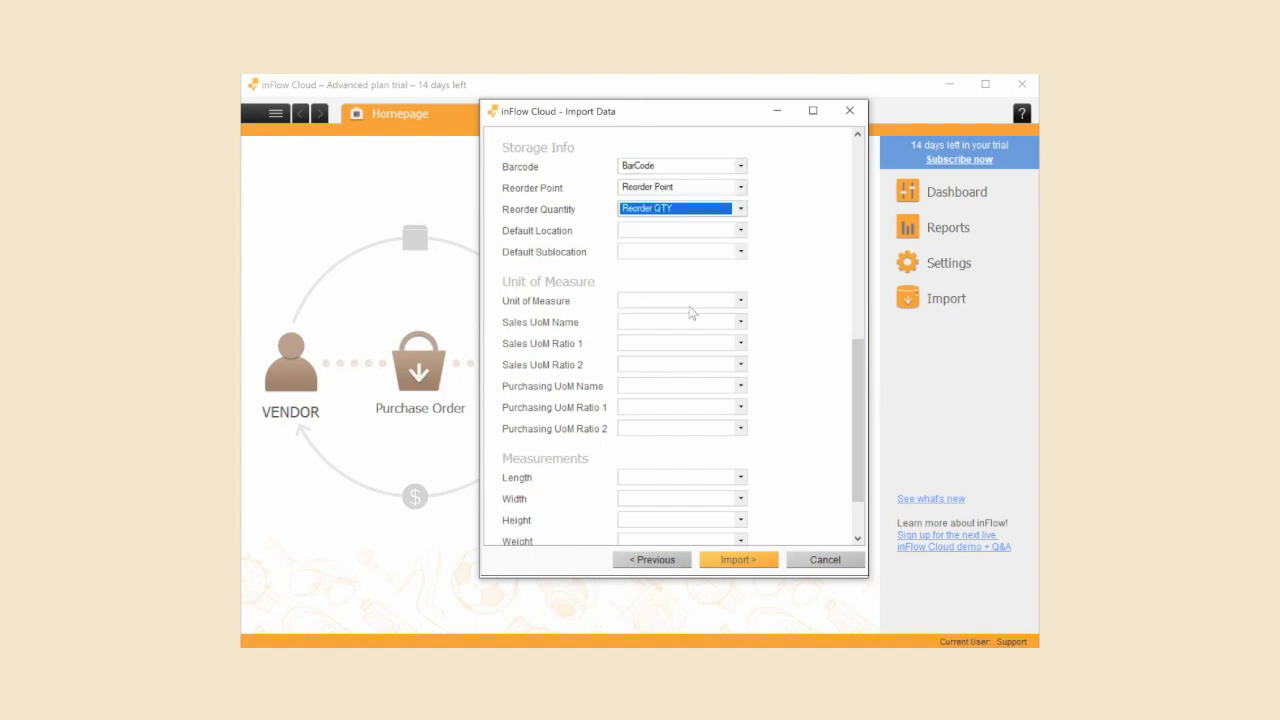
# - Run the product details import and close the finished import dialog
pyautogui.moveTo(849, 352); pyautogui.dragTo(862, 153)
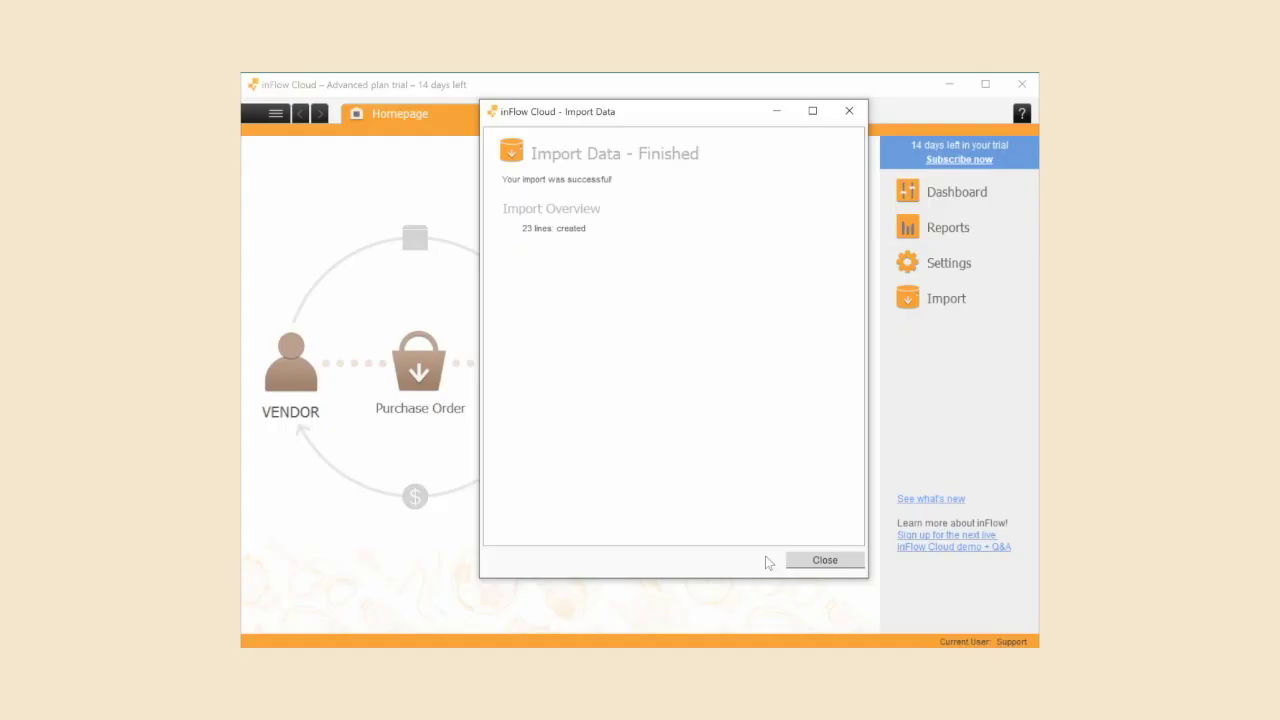
pyautogui.click(818, 563)
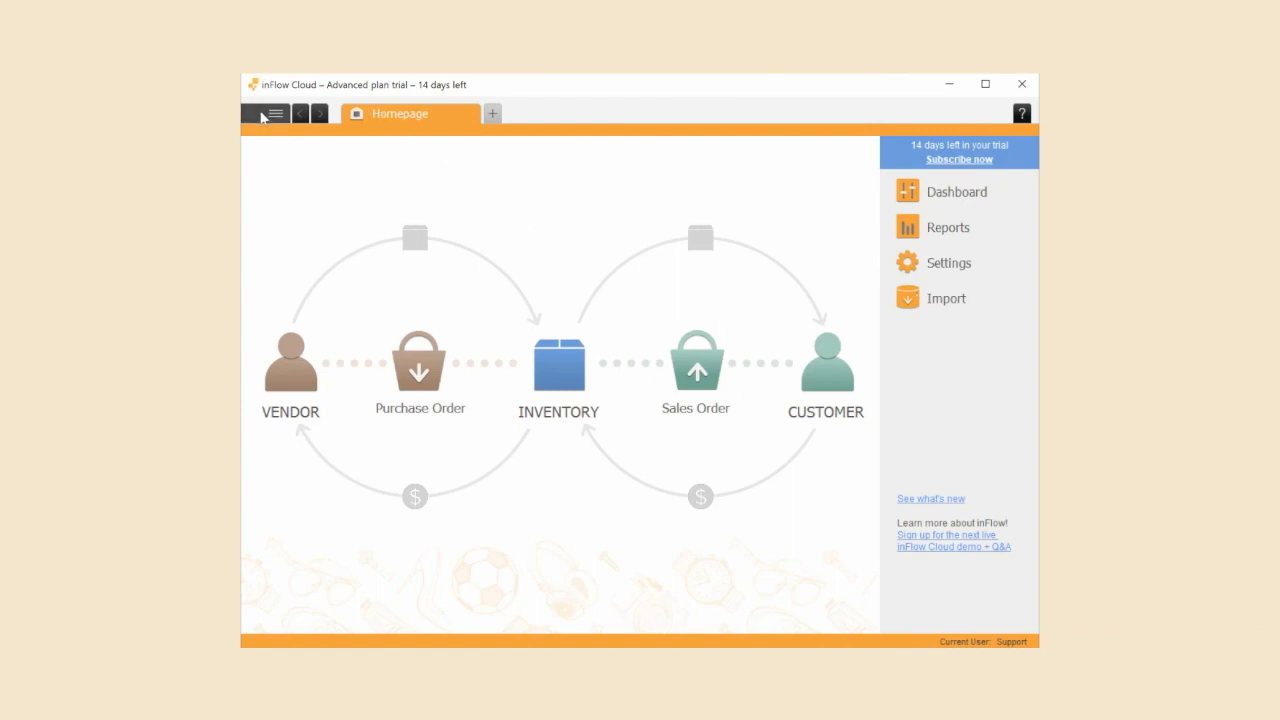
# - Start another data import with data type Stock Levels, using the inFlow_StockLevels CSV file
pyautogui.click(274, 113)
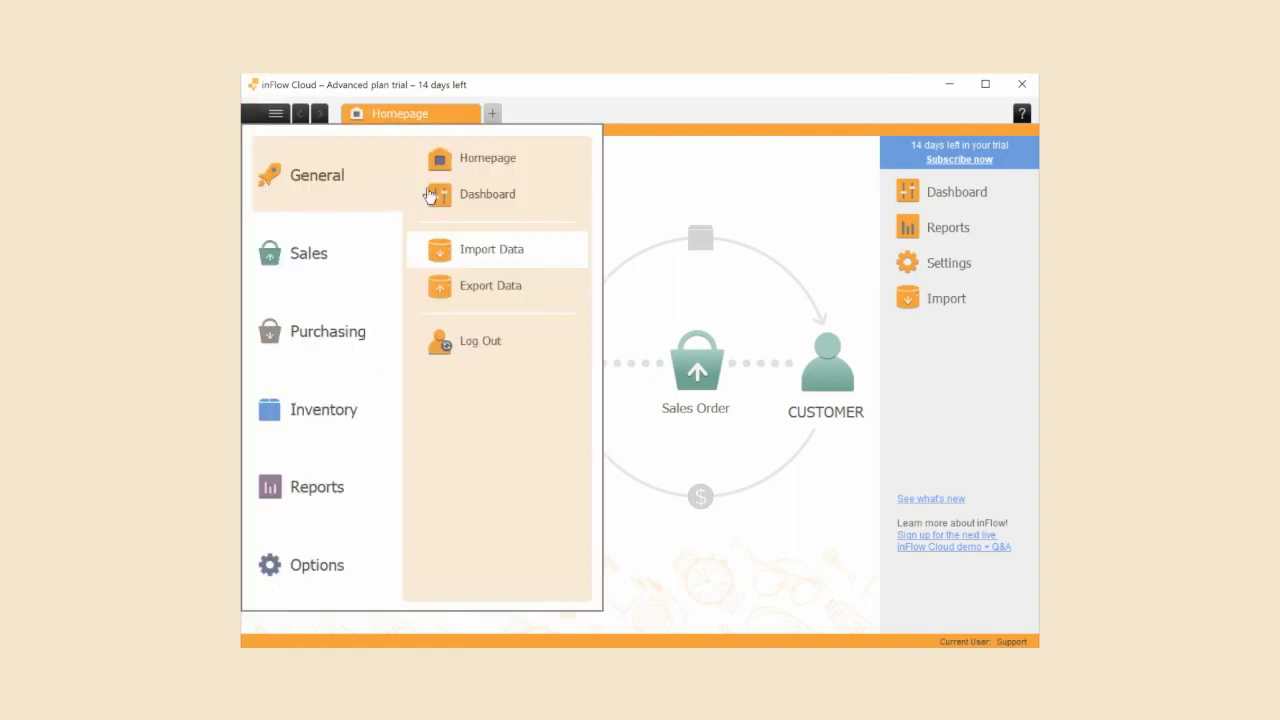
pyautogui.click(559, 251)
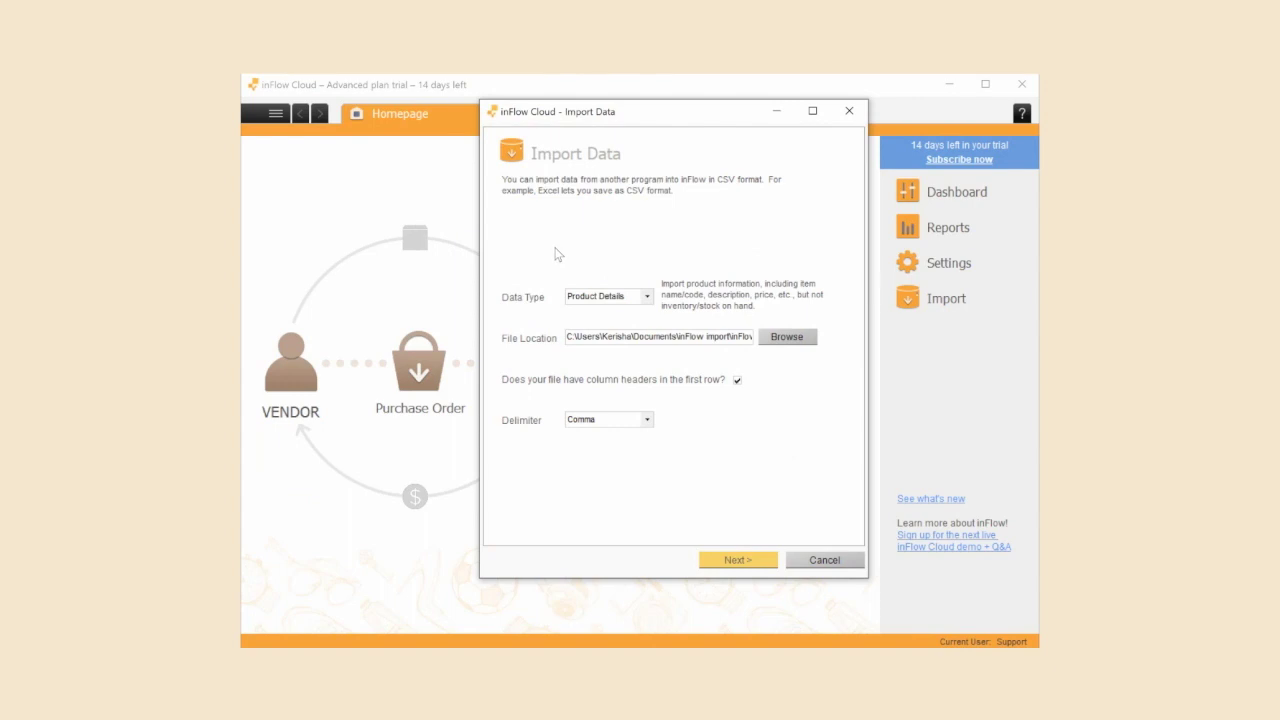
pyautogui.click(649, 297)
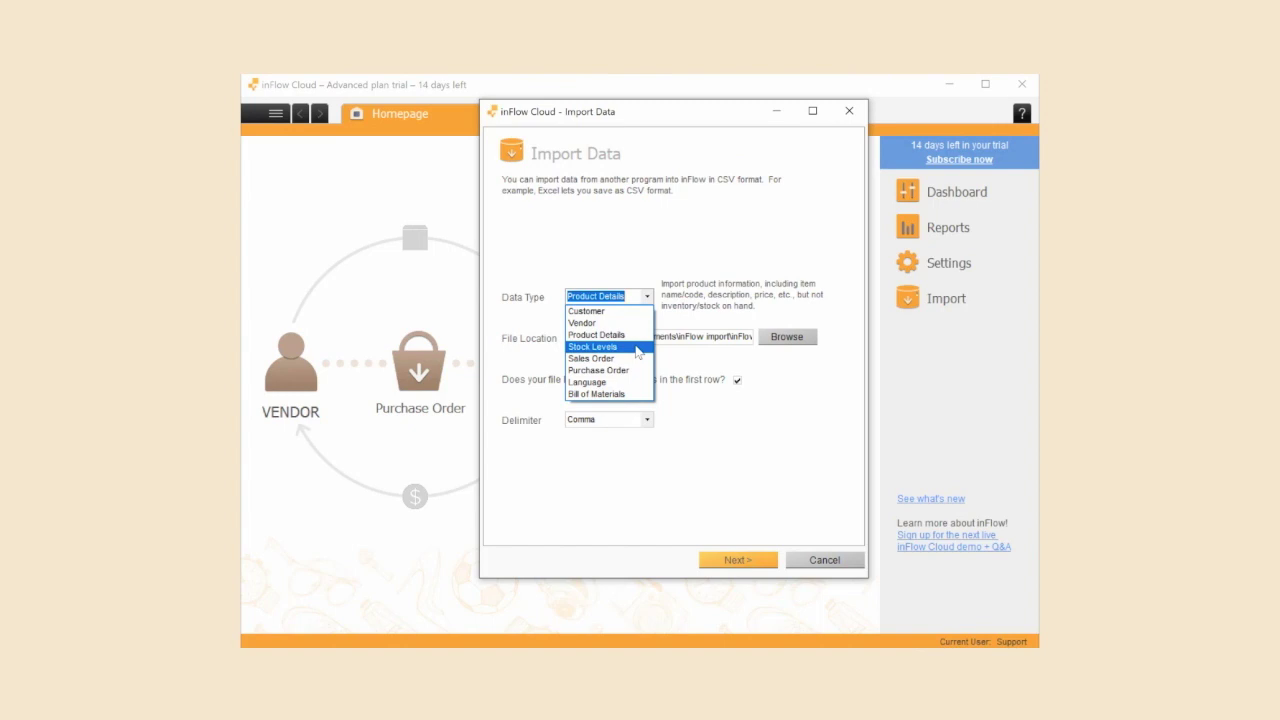
pyautogui.click(637, 347)
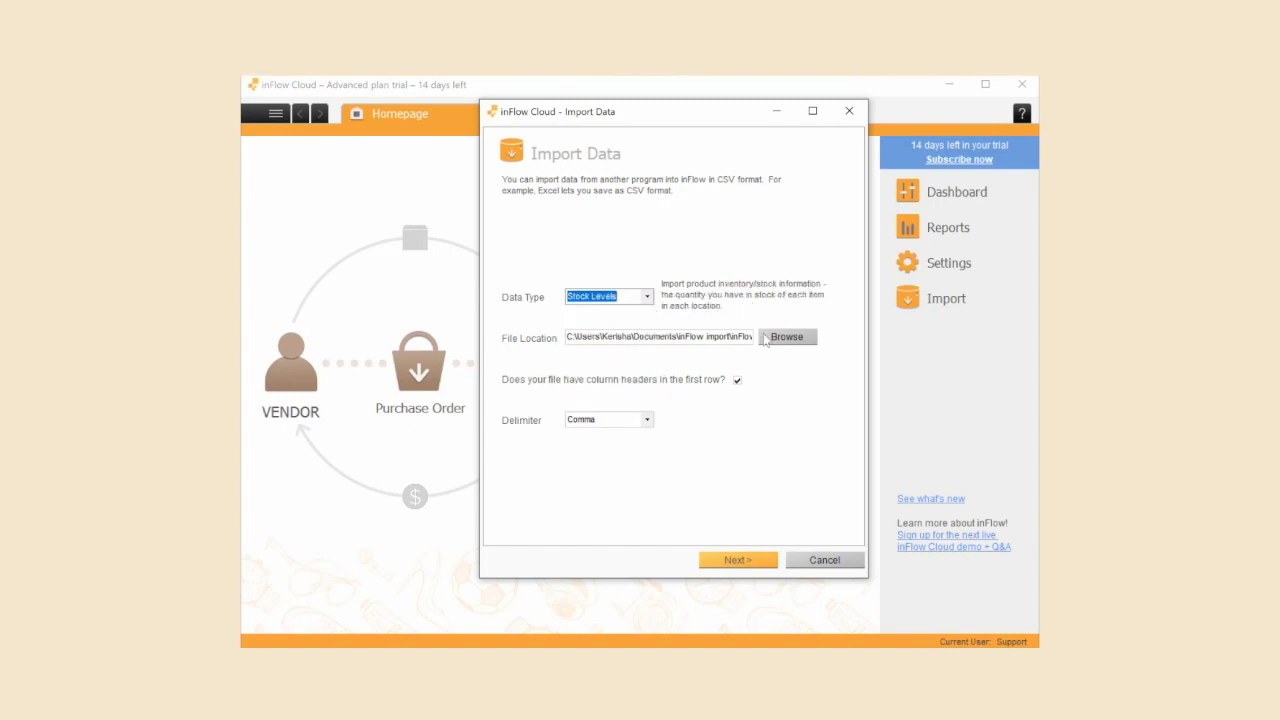
pyautogui.click(775, 339)
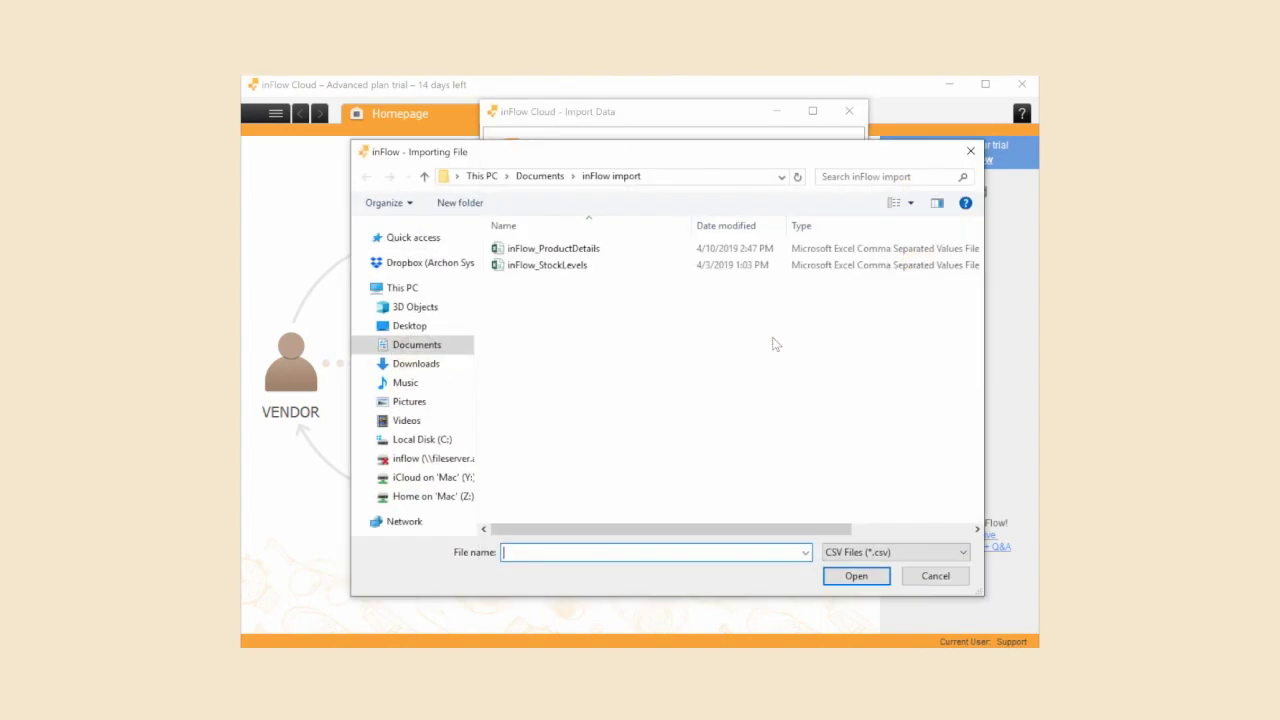
pyautogui.click(560, 266)
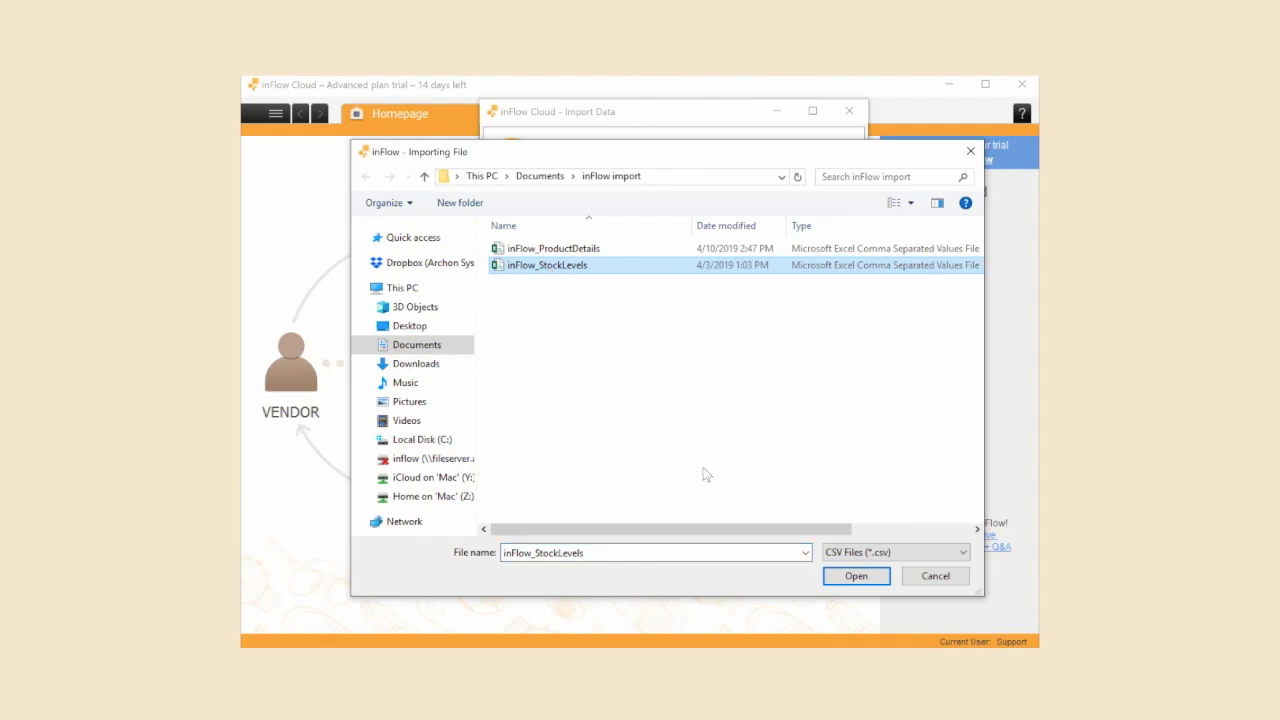
pyautogui.click(856, 577)
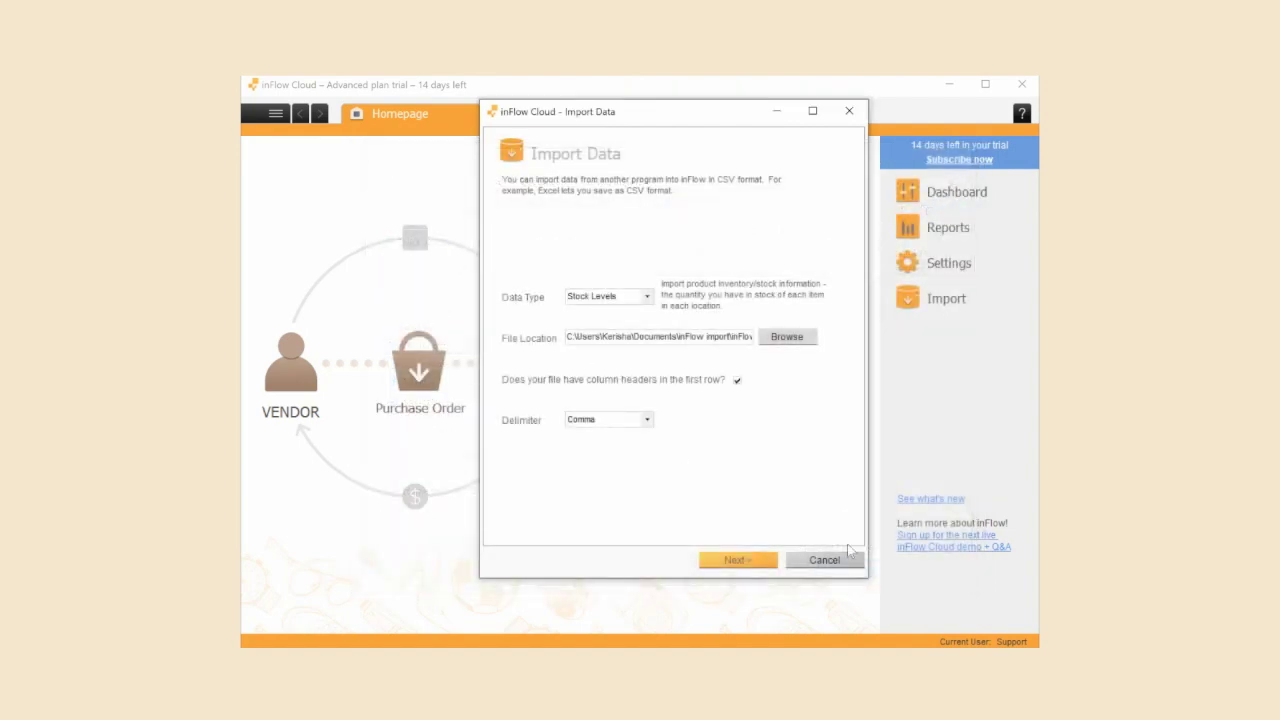
# - Choose Comma as the stock levels file's delimiter and continue to the inventory mapping
pyautogui.click(648, 420)
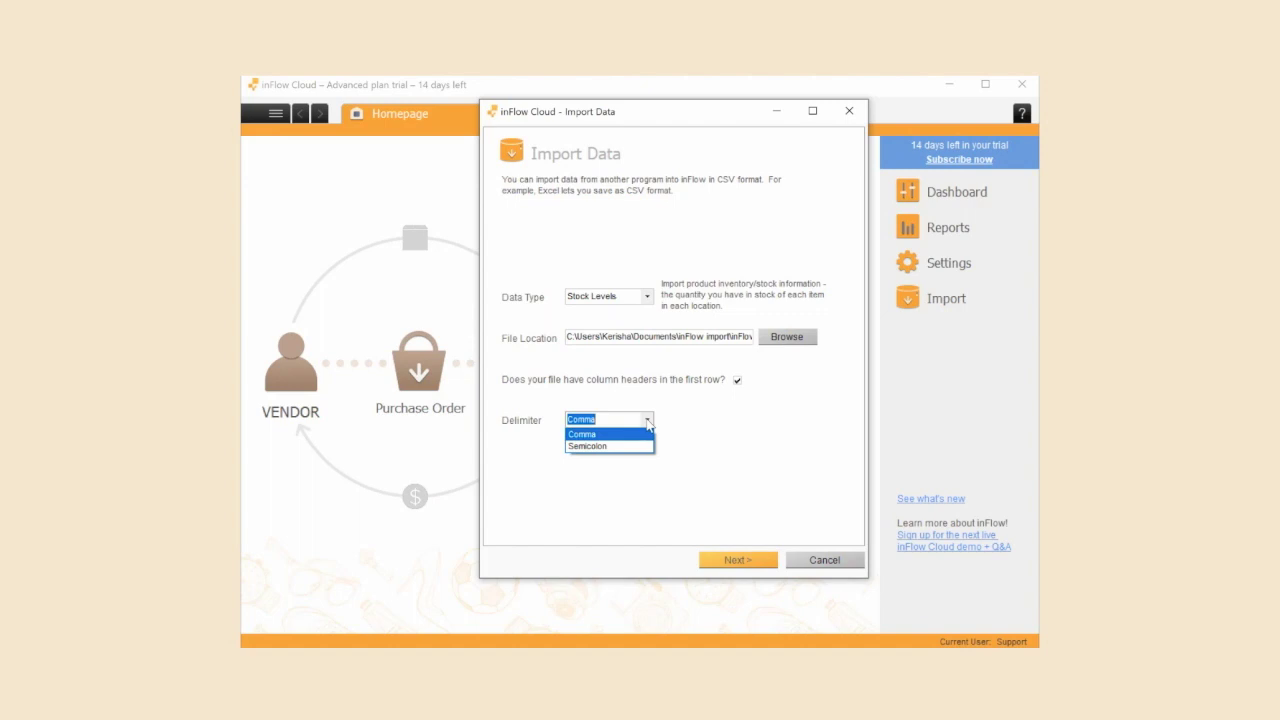
pyautogui.click(597, 437)
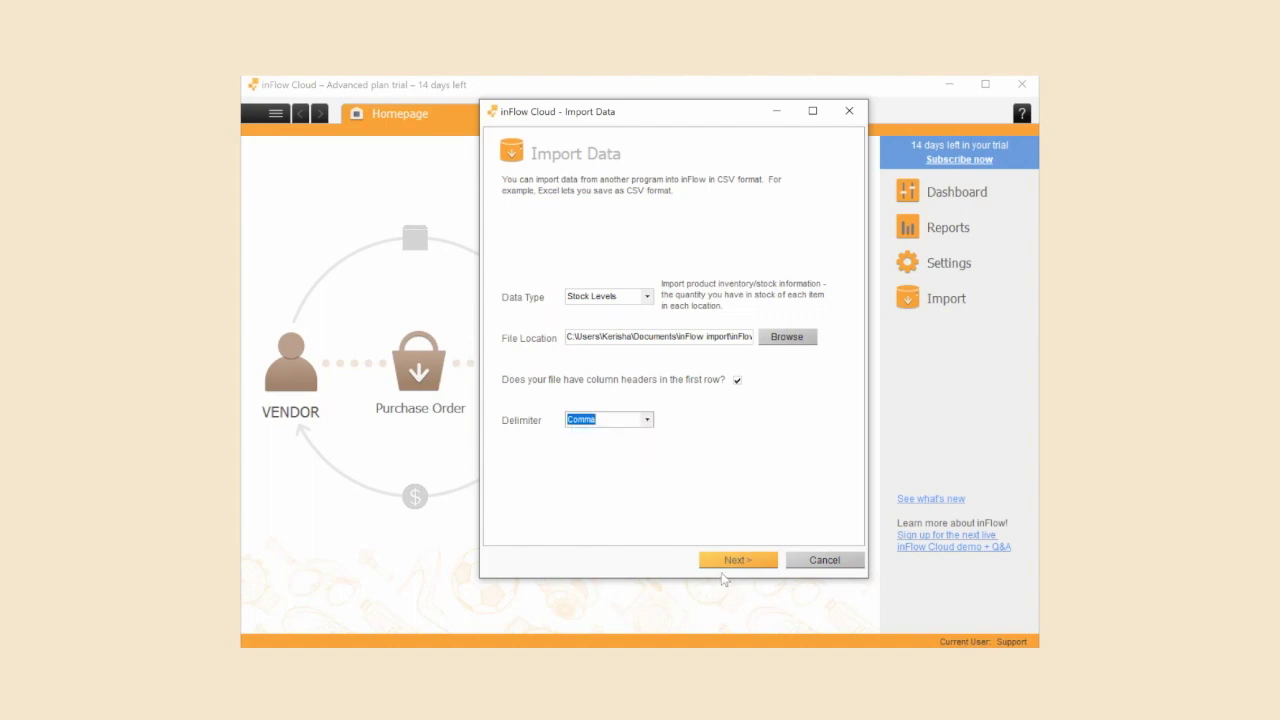
pyautogui.click(743, 566)
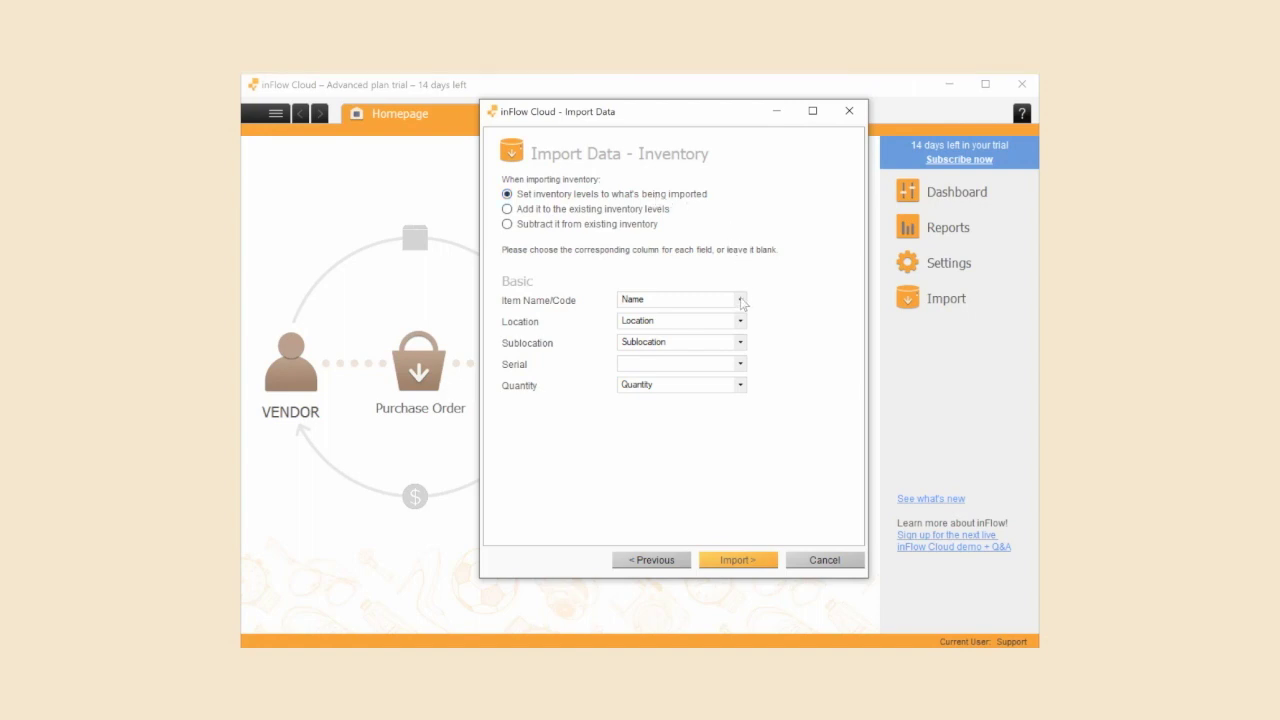
# - Map Item Name/Code to the Name column, Location to Location, Sublocation to Sublocation, and Quantity to Quantity
pyautogui.click(741, 300)
pyautogui.click(722, 314)
pyautogui.click(741, 321)
pyautogui.click(735, 347)
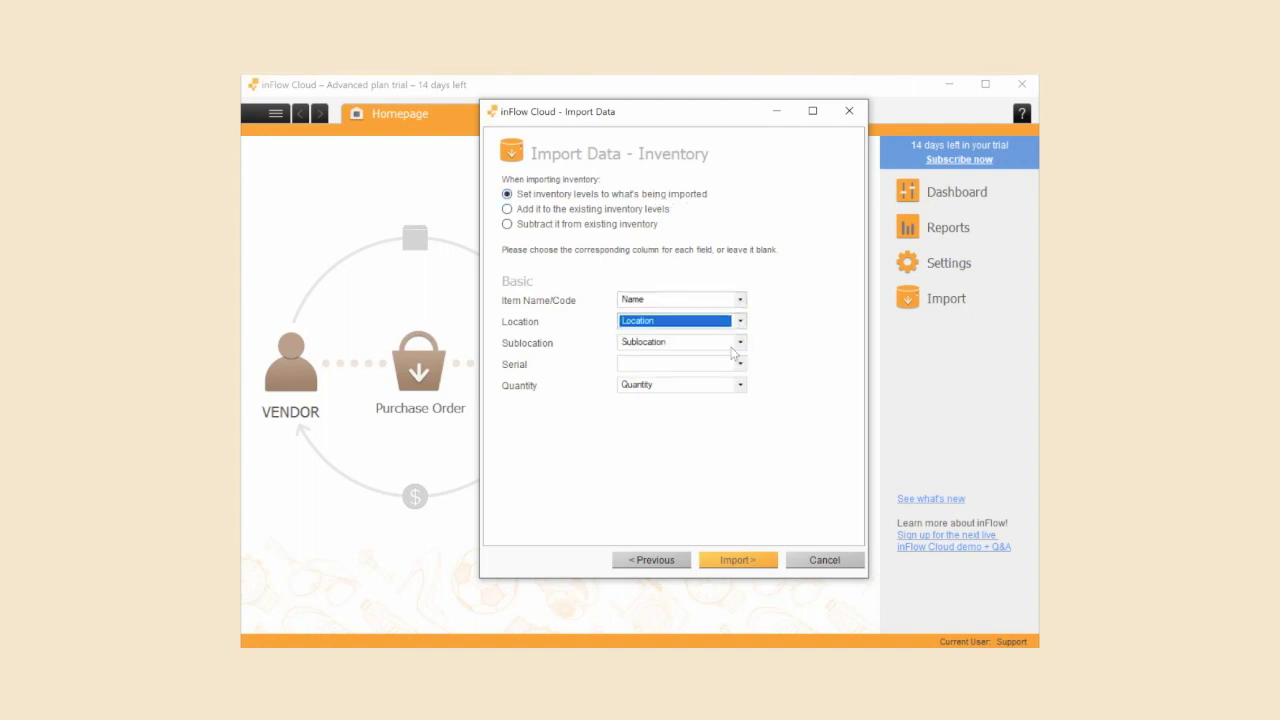
pyautogui.click(741, 342)
pyautogui.click(725, 392)
pyautogui.click(688, 388)
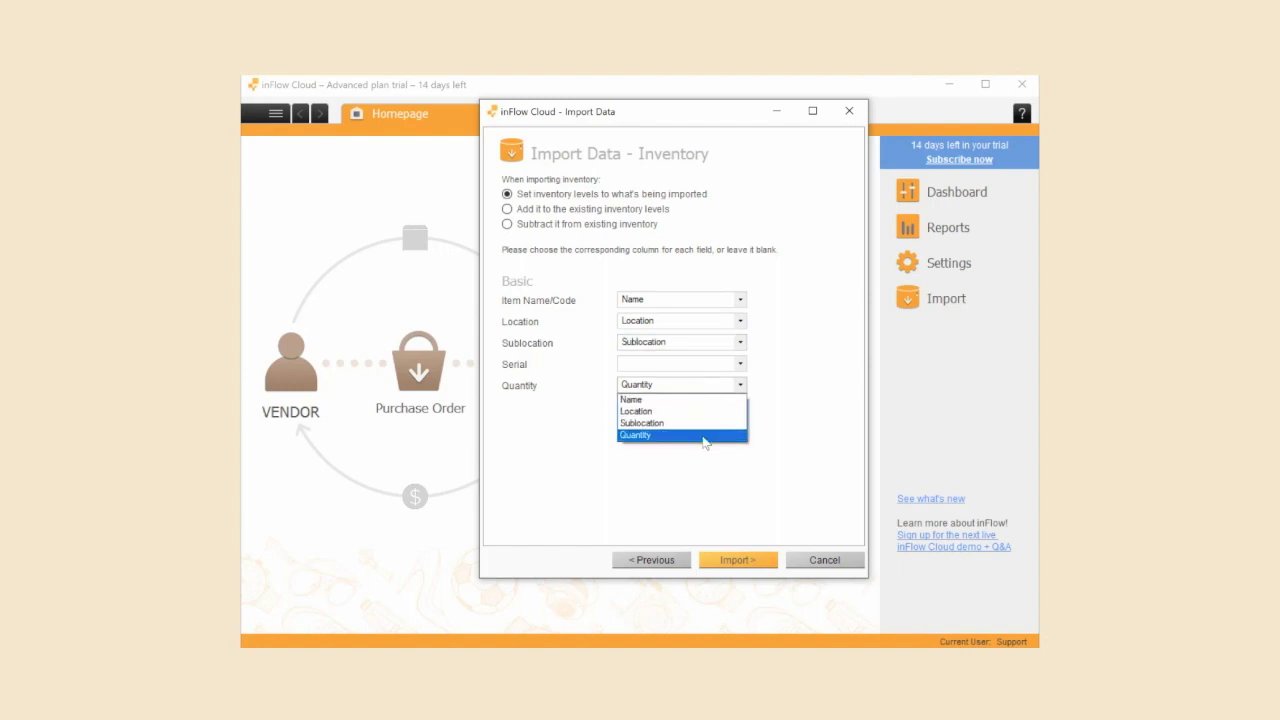
pyautogui.click(705, 440)
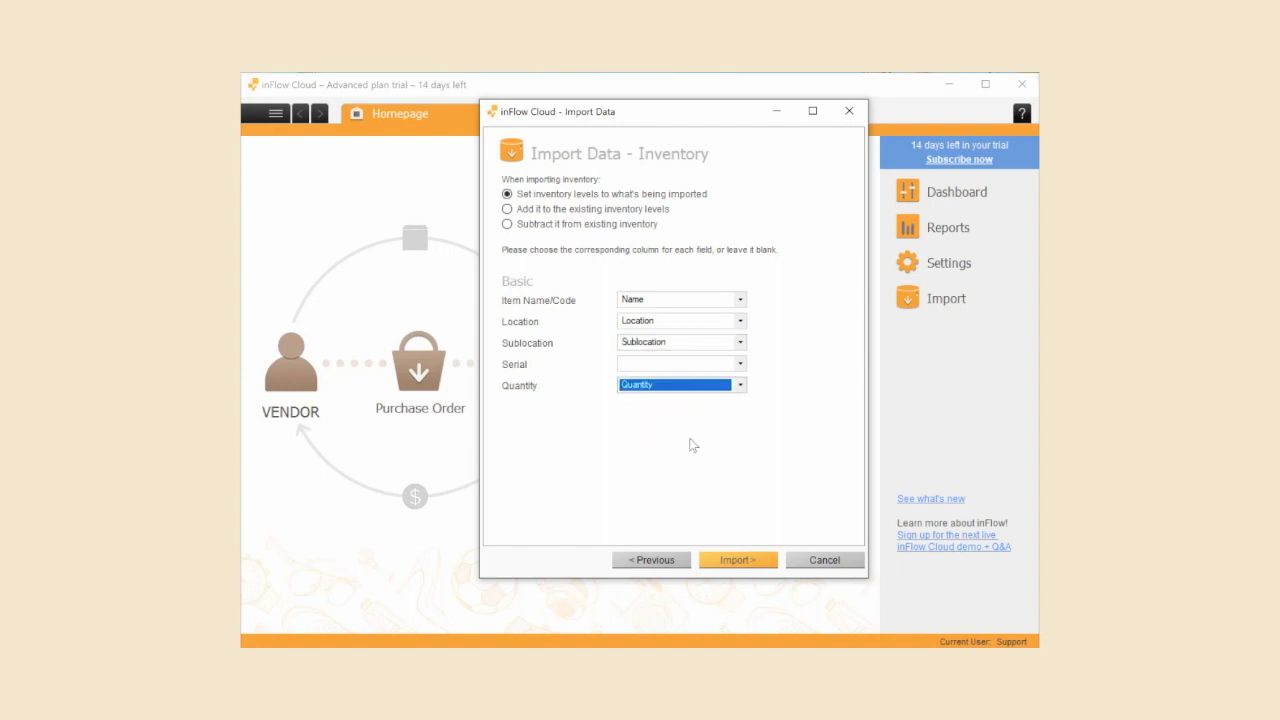
# - Run the stock levels import and close the finished import dialog
pyautogui.click(755, 562)
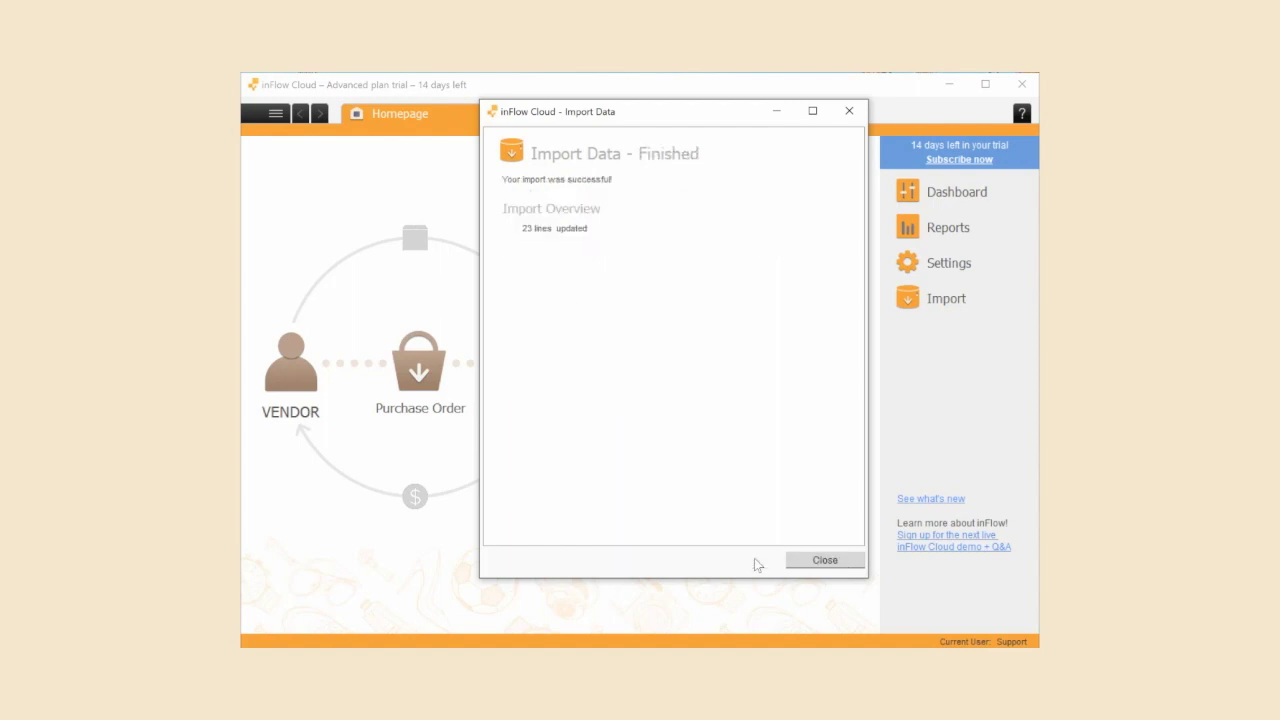
pyautogui.click(820, 565)
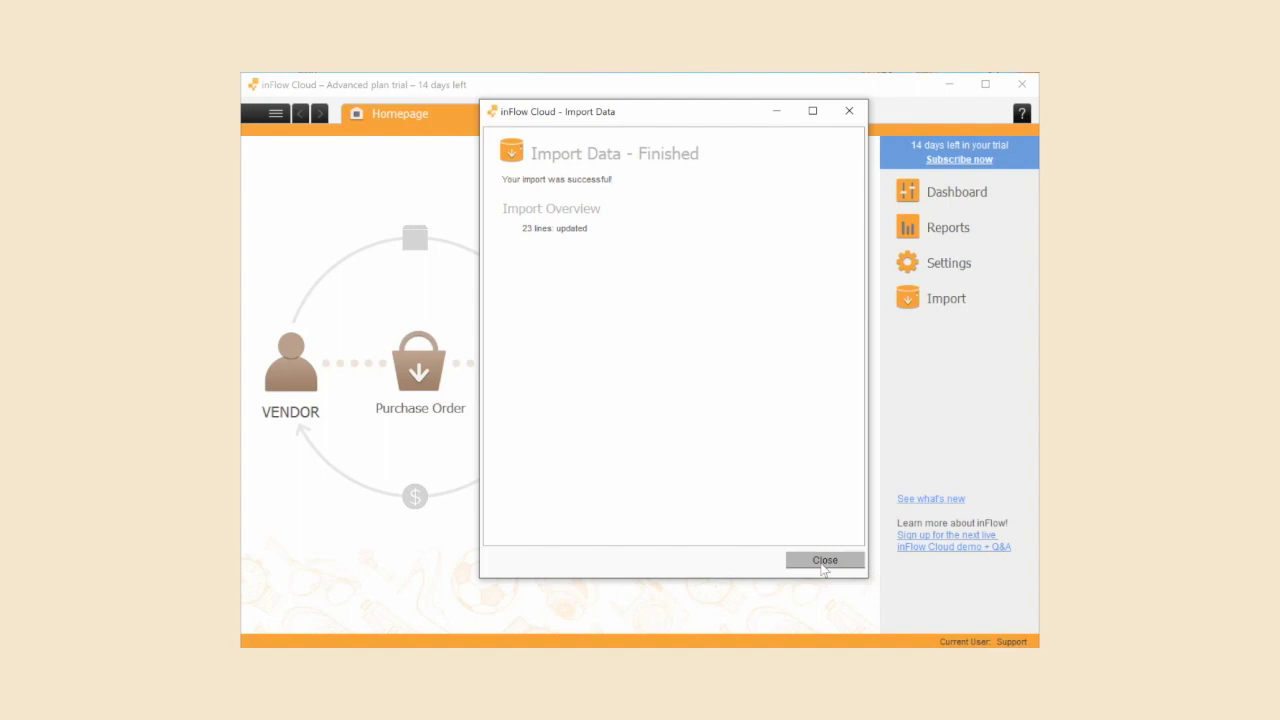